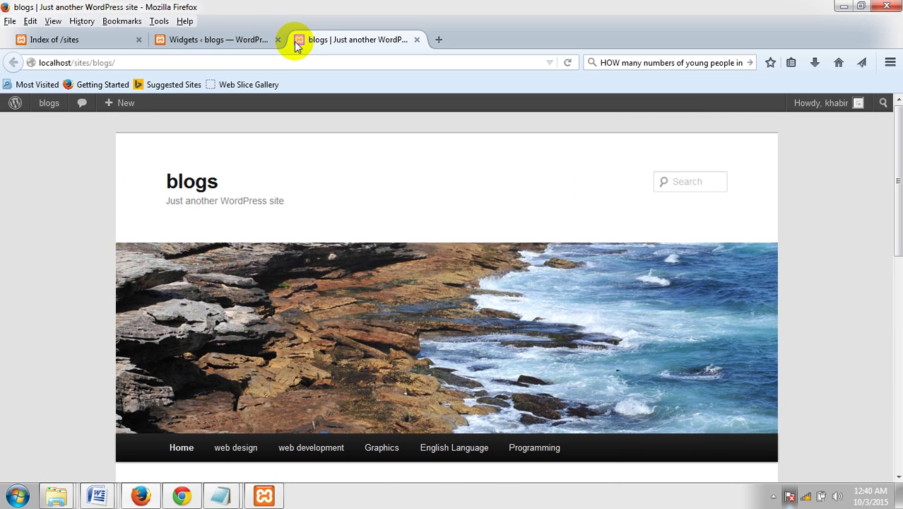
- Review the header, menu and start of the content on the blog's front page
{"action": "left_click", "coordinate": [243, 40]}
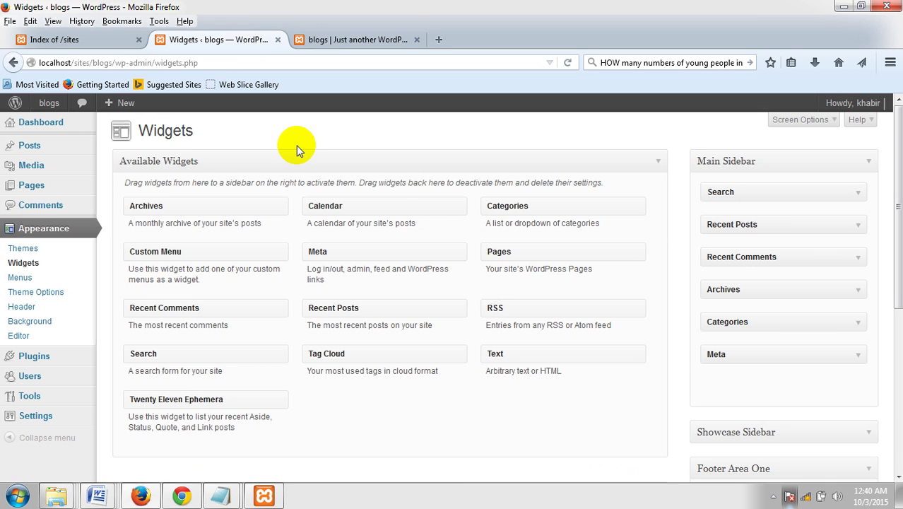
{"action": "left_click", "coordinate": [365, 42]}
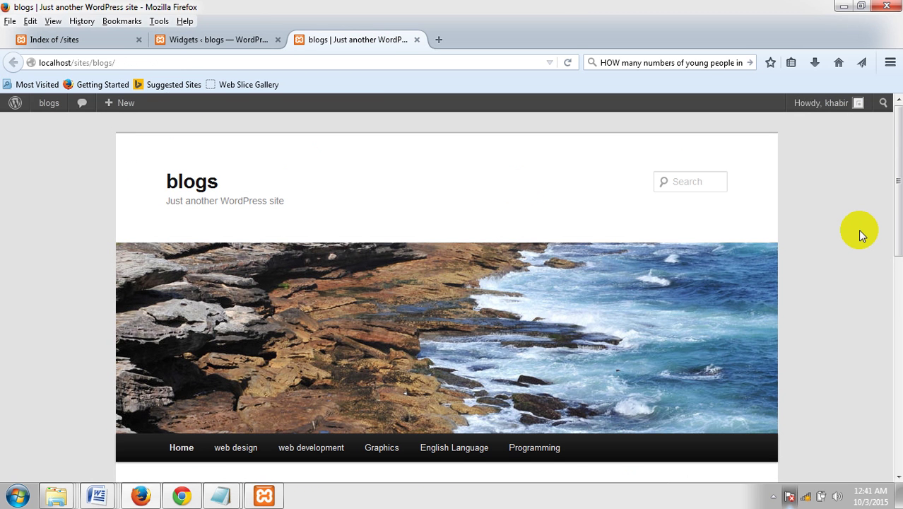
{"action": "scroll", "coordinate": [860, 231], "scroll_direction": "down", "scroll_amount": 2}
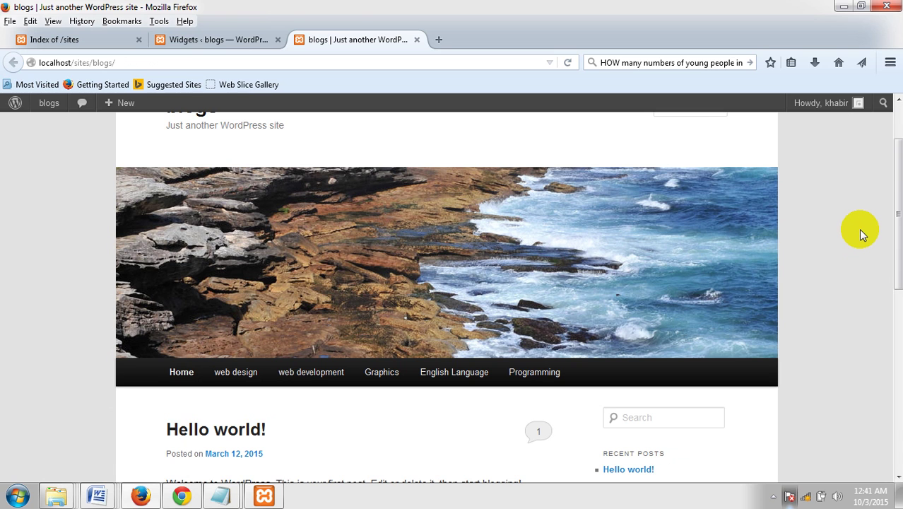
{"action": "scroll", "coordinate": [860, 233], "scroll_direction": "up", "scroll_amount": 2}
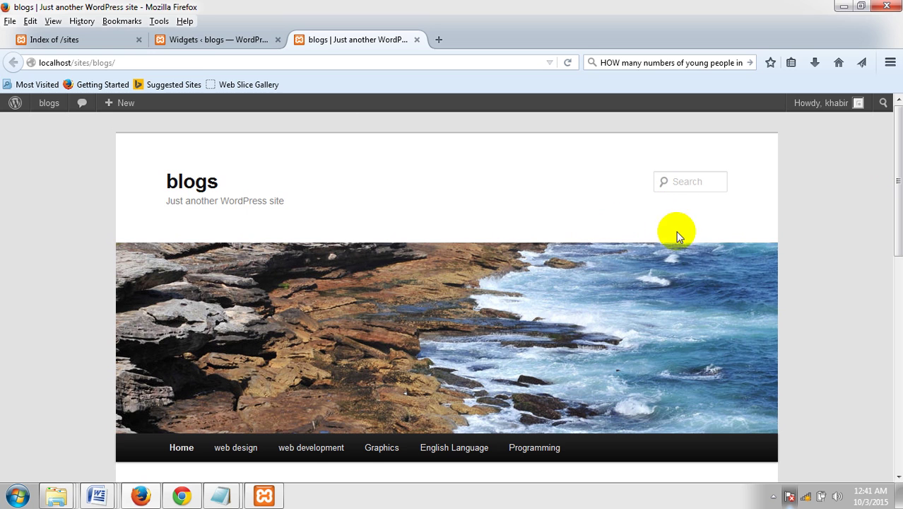
- Open the site's theme management page and review the current and available themes
{"action": "left_click", "coordinate": [188, 42]}
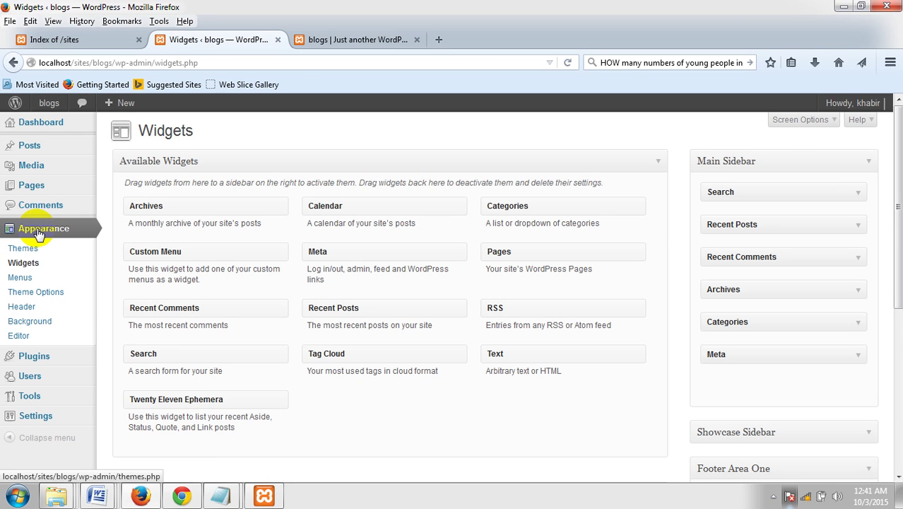
{"action": "left_click", "coordinate": [23, 248]}
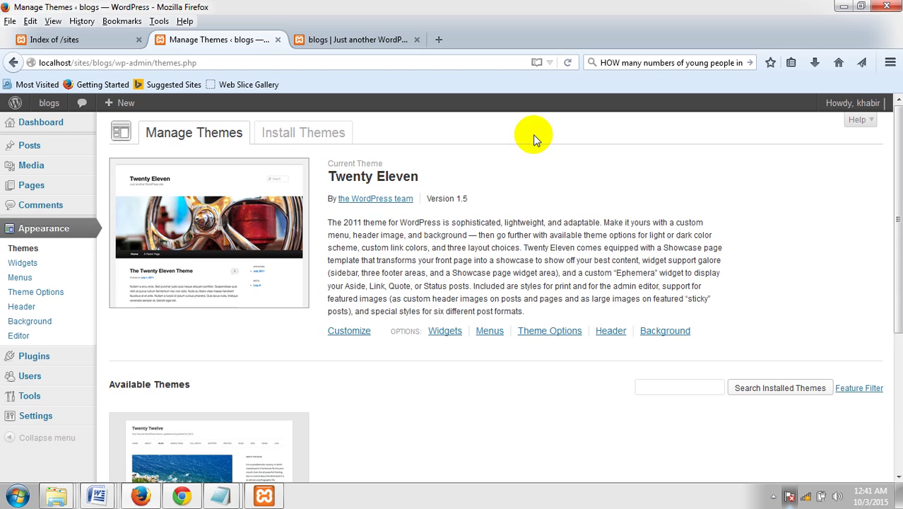
{"action": "scroll", "coordinate": [764, 240], "scroll_direction": "down", "scroll_amount": 3}
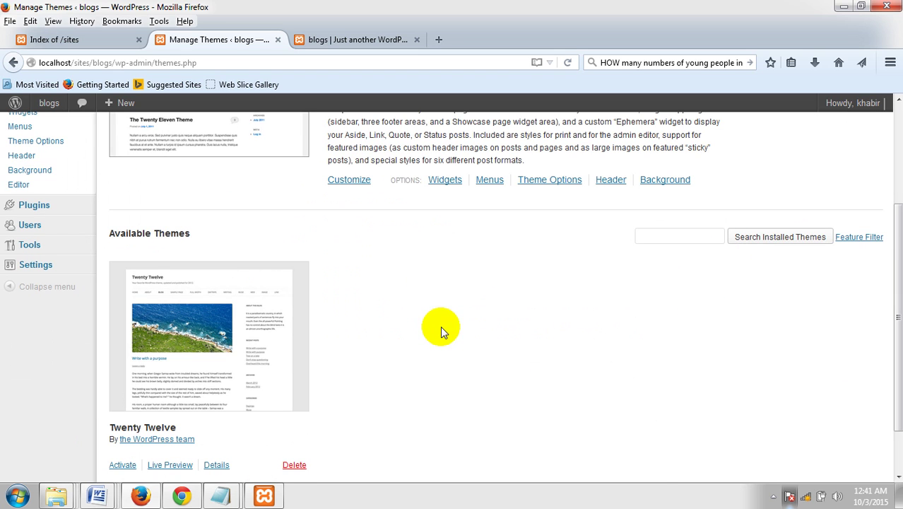
{"action": "scroll", "coordinate": [442, 326], "scroll_direction": "down", "scroll_amount": 1}
{"action": "scroll", "coordinate": [555, 369], "scroll_direction": "up", "scroll_amount": 4}
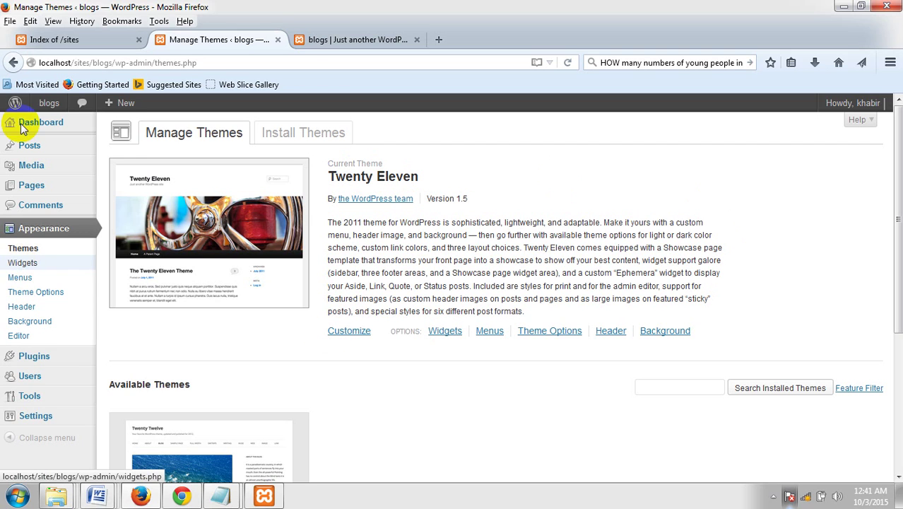
- Open the Widgets page and review the available widgets, the Main Sidebar and the footer areas
{"action": "left_click", "coordinate": [32, 266]}
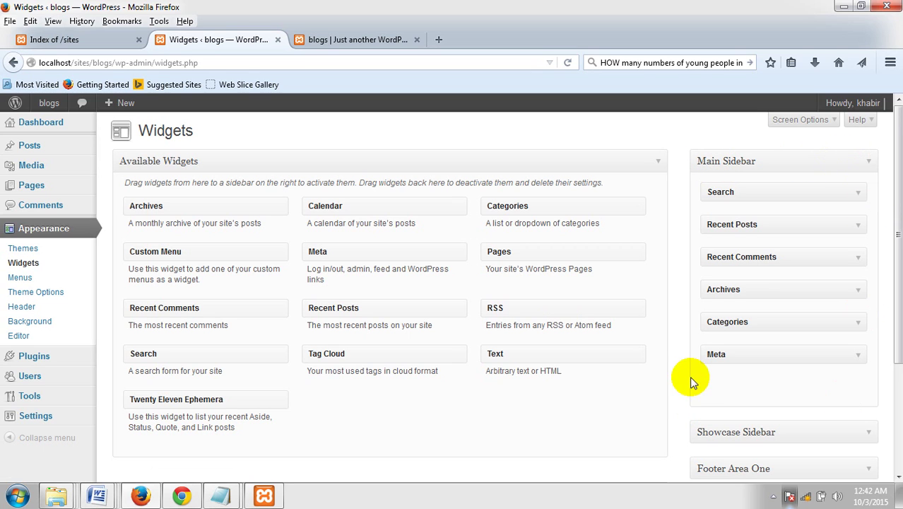
{"action": "left_click_drag", "start_coordinate": [894, 322], "coordinate": [894, 452]}
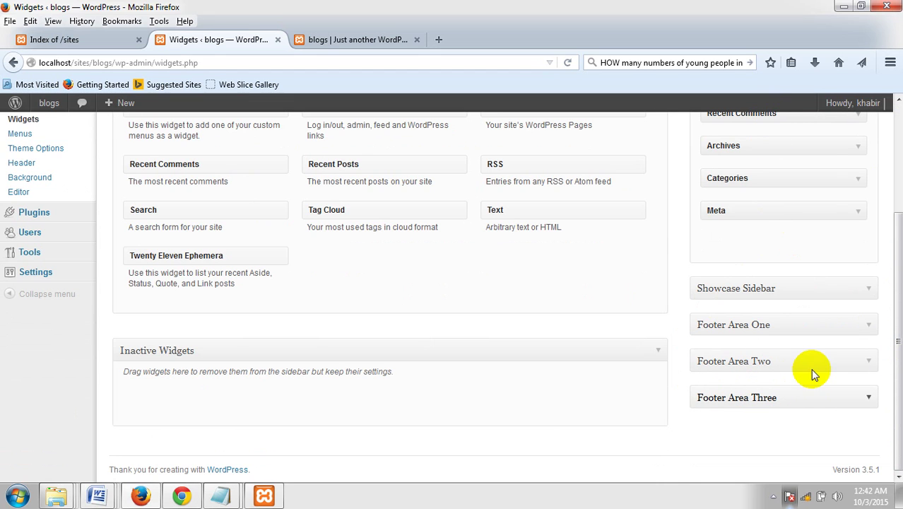
{"action": "left_click_drag", "start_coordinate": [894, 252], "coordinate": [898, 147]}
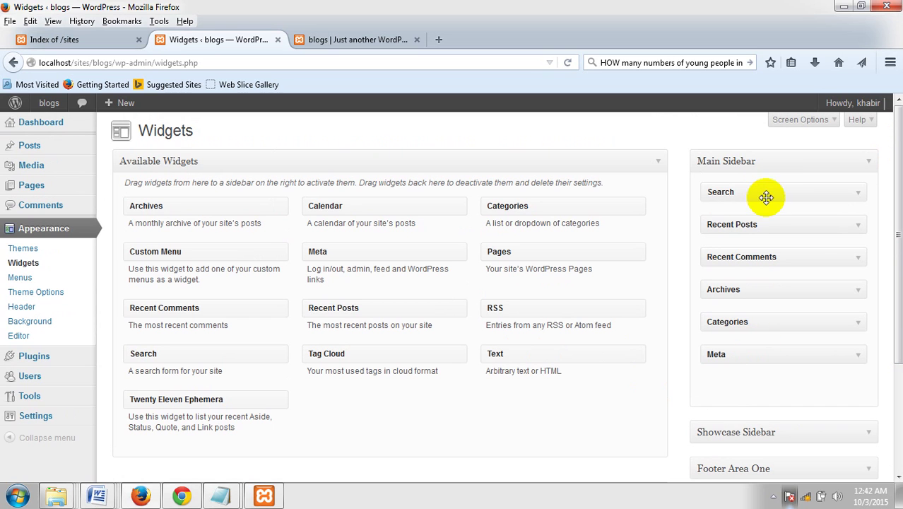
{"action": "left_click", "coordinate": [895, 372]}
{"action": "left_click_drag", "start_coordinate": [894, 372], "coordinate": [894, 396]}
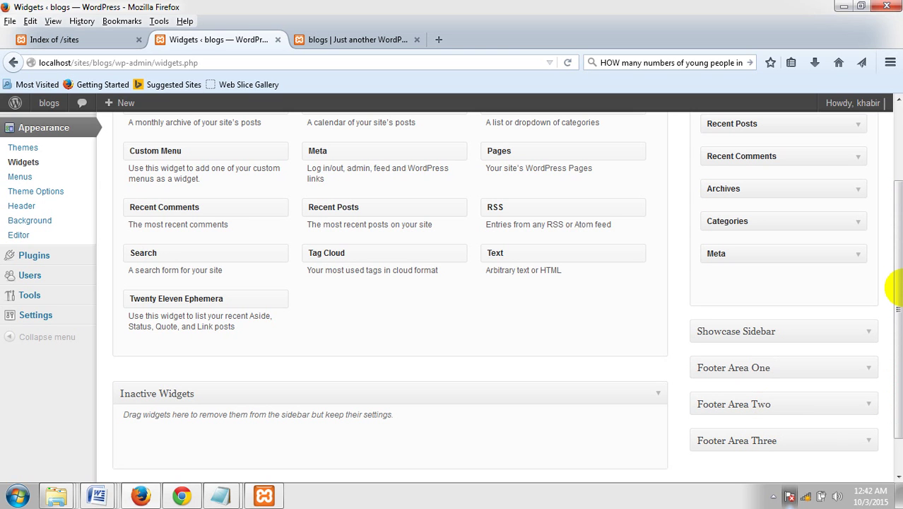
- Examine where the sidebar and footer widgets are displayed on the blog's front page
{"action": "left_click", "coordinate": [398, 40]}
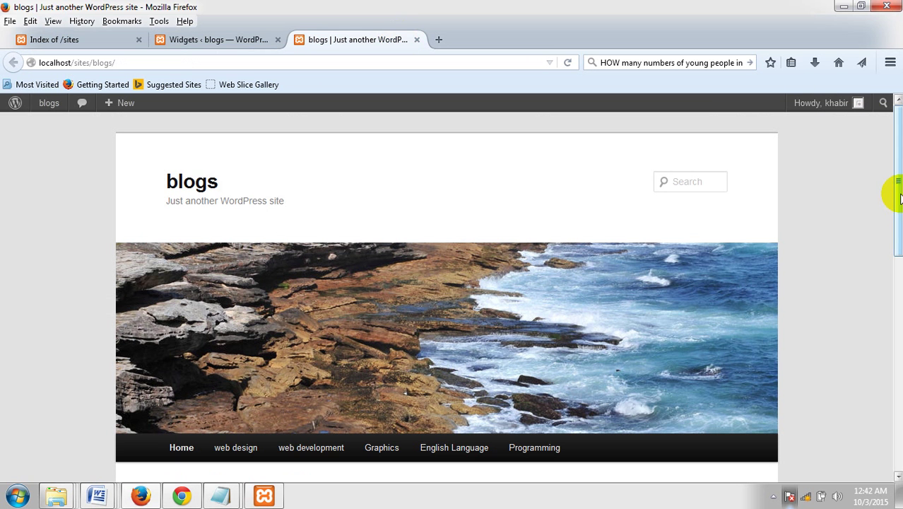
{"action": "left_click_drag", "start_coordinate": [893, 196], "coordinate": [888, 409]}
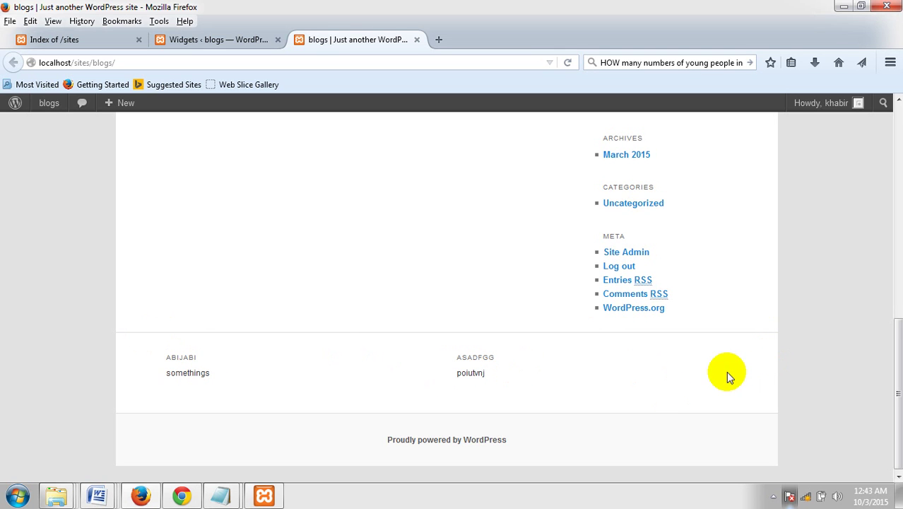
{"action": "scroll", "coordinate": [774, 387], "scroll_direction": "up", "scroll_amount": 7}
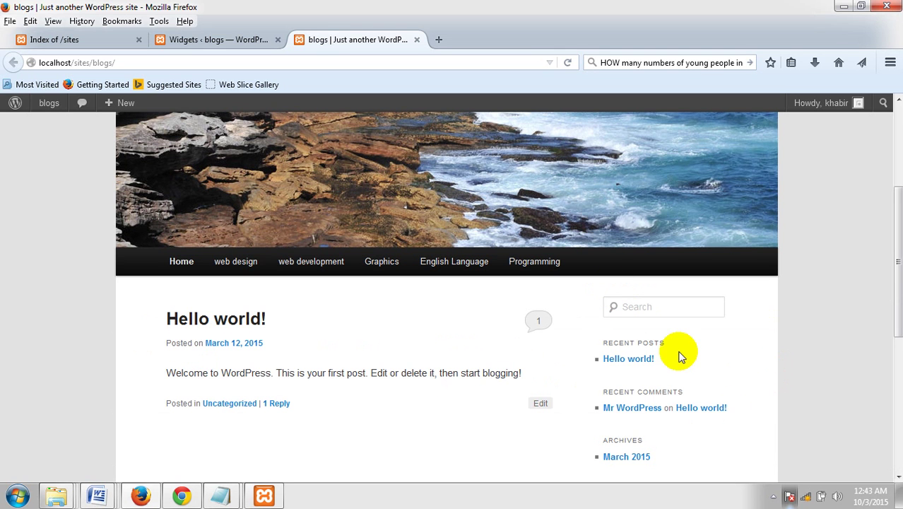
{"action": "scroll", "coordinate": [680, 356], "scroll_direction": "down", "scroll_amount": 5}
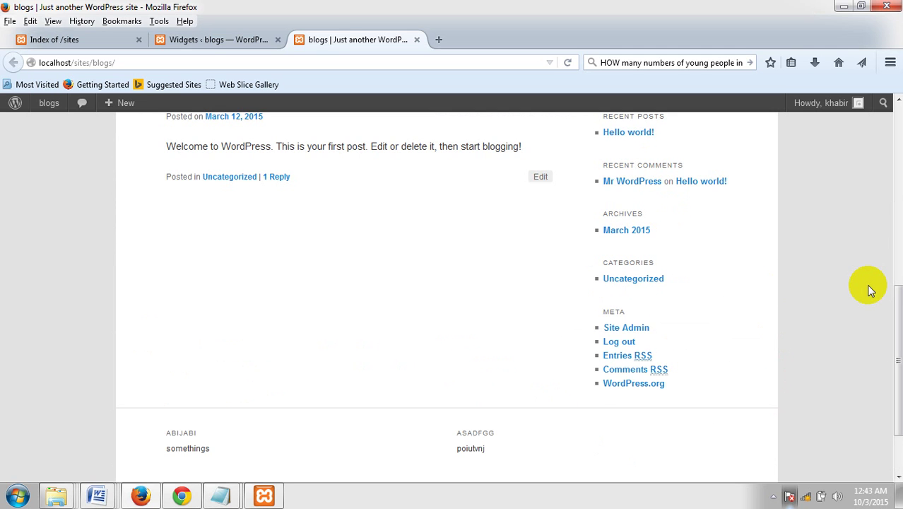
{"action": "scroll", "coordinate": [870, 289], "scroll_direction": "up", "scroll_amount": 5}
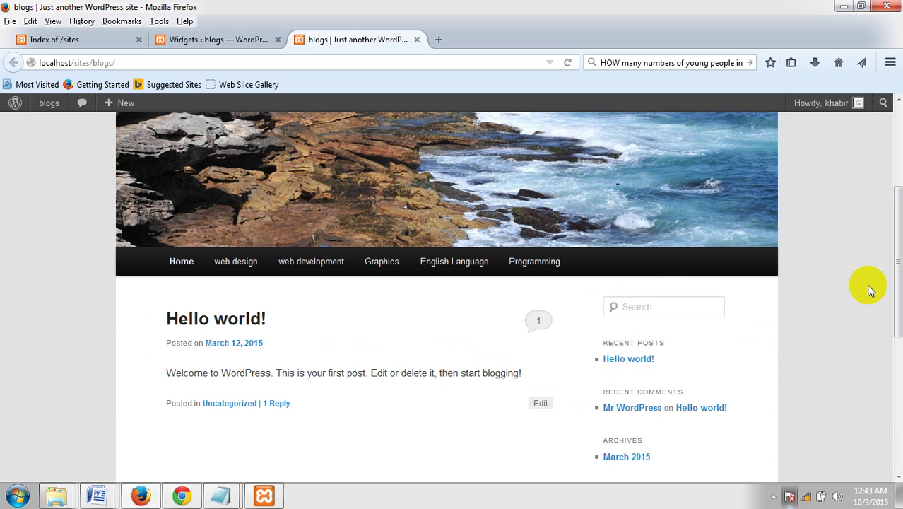
{"action": "scroll", "coordinate": [869, 288], "scroll_direction": "down", "scroll_amount": 3}
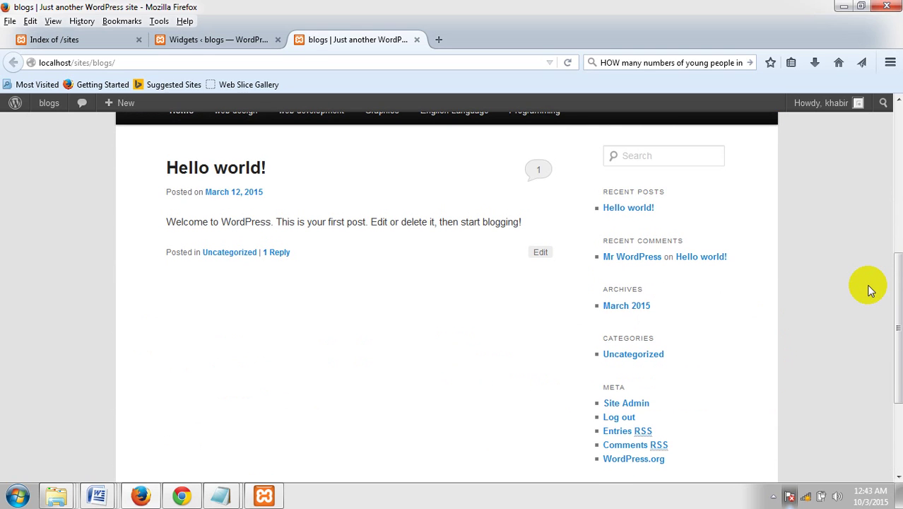
{"action": "scroll", "coordinate": [869, 289], "scroll_direction": "up", "scroll_amount": 2}
{"action": "scroll", "coordinate": [867, 284], "scroll_direction": "down", "scroll_amount": 5}
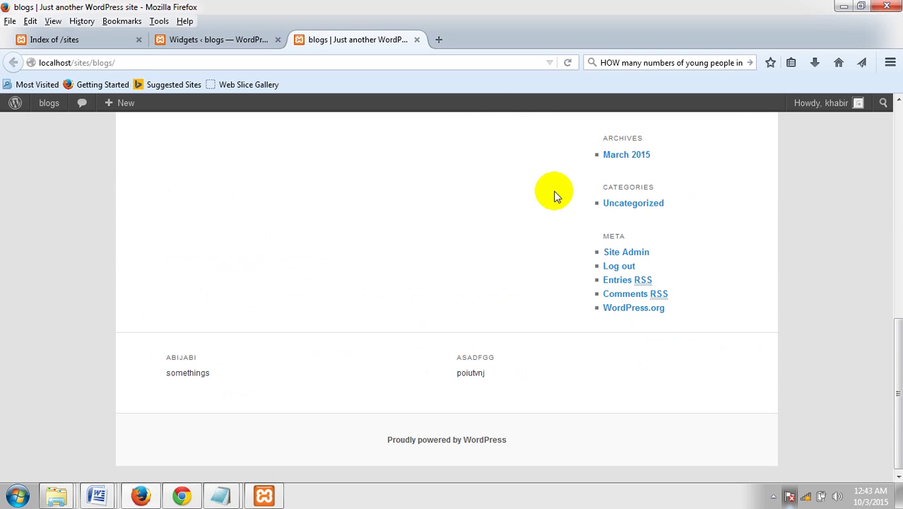
- On the Widgets page, add a Text widget at the start of the Main Sidebar and enable automatic paragraphs
{"action": "left_click", "coordinate": [206, 40]}
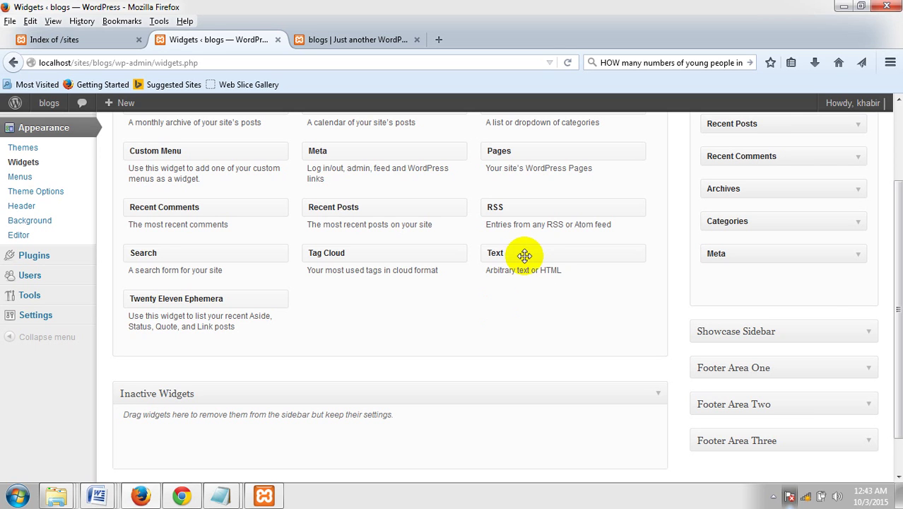
{"action": "left_click_drag", "start_coordinate": [896, 266], "coordinate": [897, 205]}
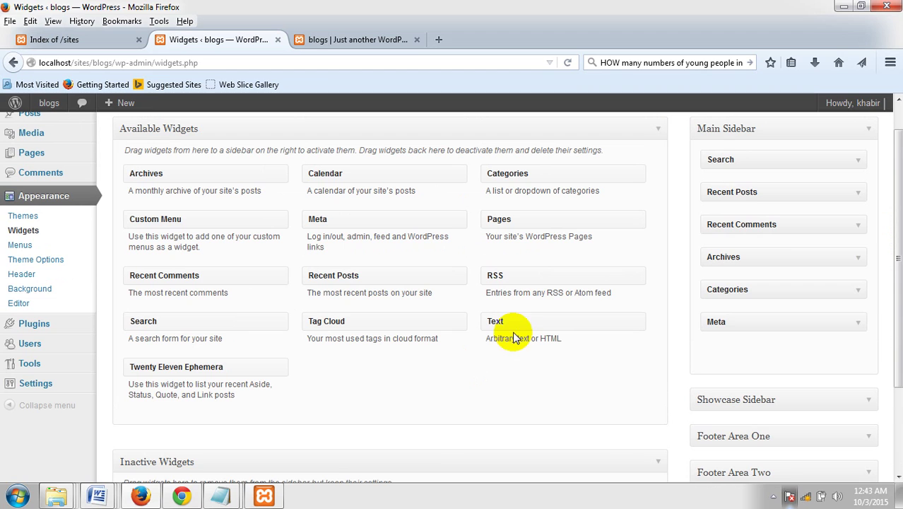
{"action": "left_click_drag", "start_coordinate": [519, 321], "coordinate": [741, 156]}
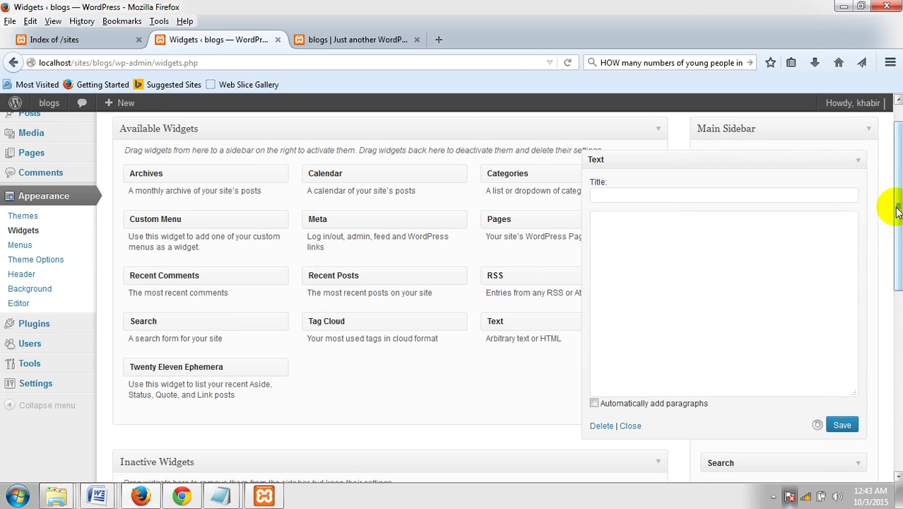
{"action": "scroll", "coordinate": [887, 212], "scroll_direction": "down", "scroll_amount": 3}
{"action": "scroll", "coordinate": [892, 206], "scroll_direction": "up", "scroll_amount": 3}
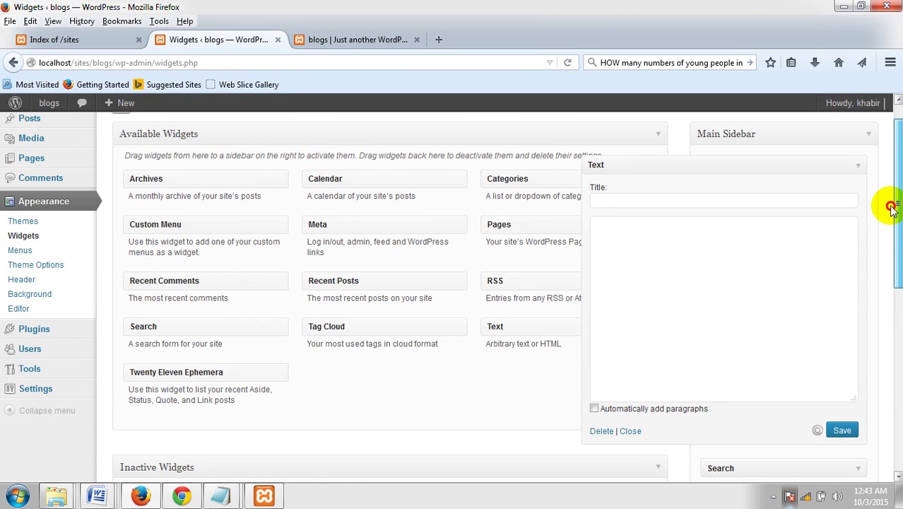
{"action": "left_click", "coordinate": [594, 409]}
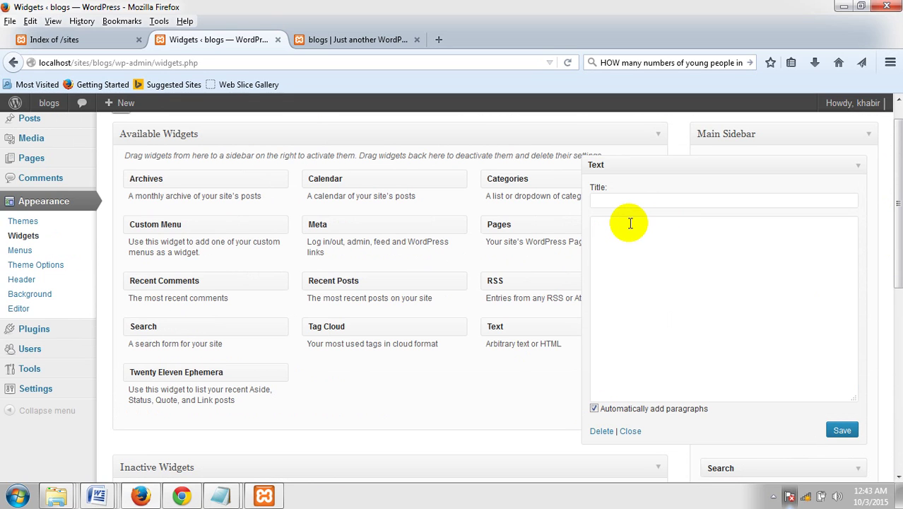
- Title the new Text widget "QUICK CONTACT"
{"action": "left_click", "coordinate": [623, 201]}
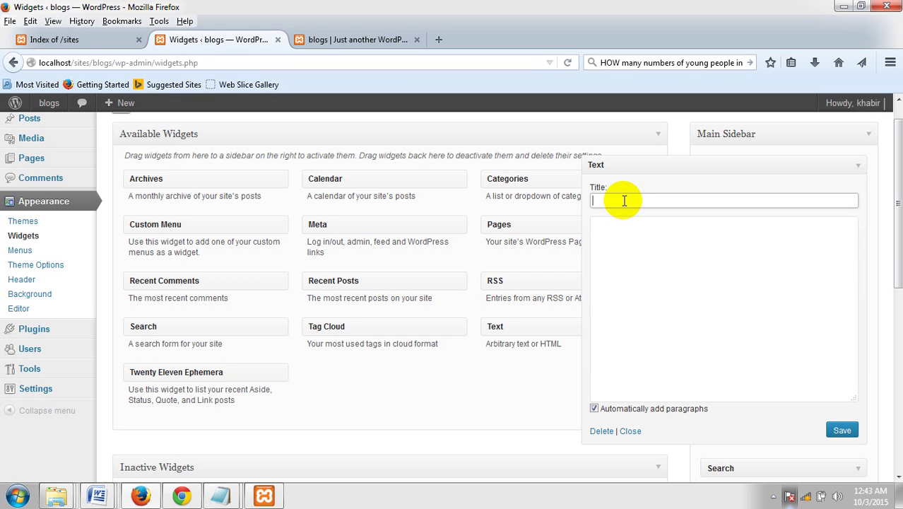
{"action": "type", "text": "O"}
{"action": "type", "text": "QUIC"}
{"action": "type", "text": "K"}
{"action": "key", "text": "Left"}
{"action": "key", "text": "Left"}
{"action": "key", "text": "Left"}
{"action": "key", "text": "Left"}
{"action": "key", "text": "BackSpace"}
{"action": "key", "text": "End"}
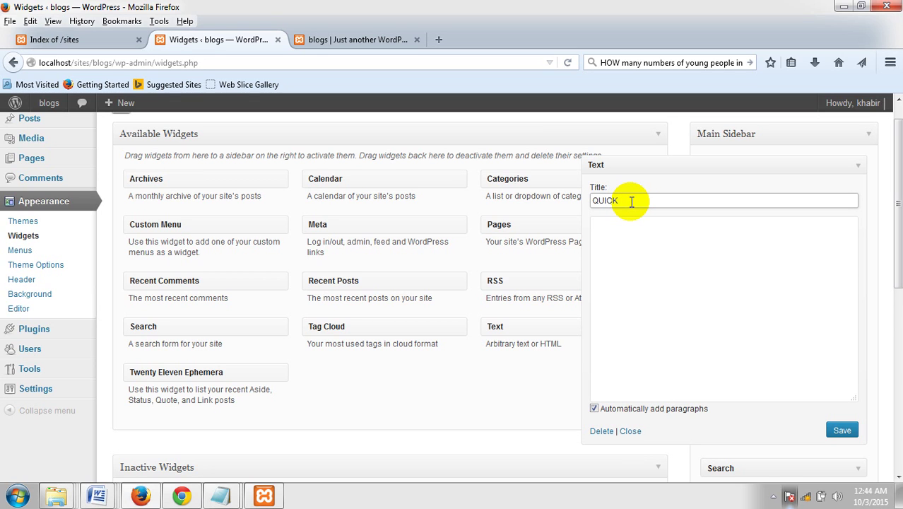
{"action": "type", "text": "CON"}
{"action": "type", "text": "TACT"}
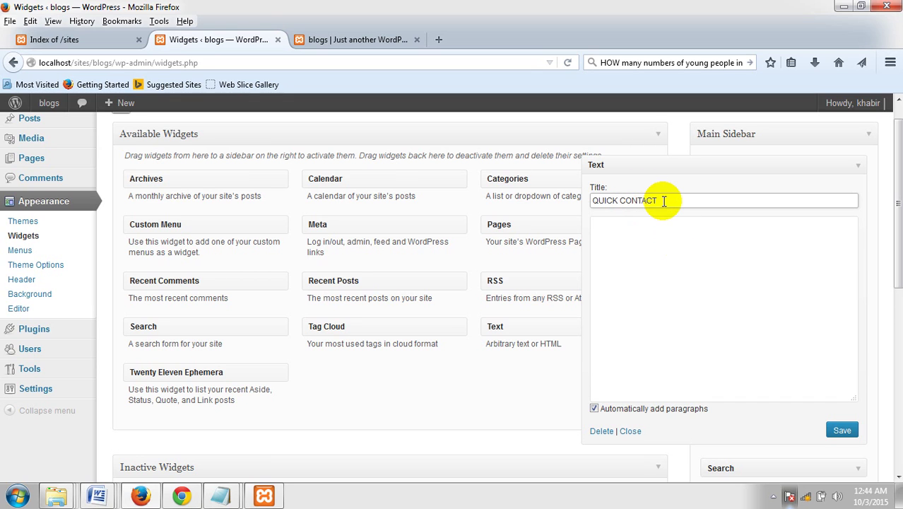
{"action": "left_click", "coordinate": [665, 201]}
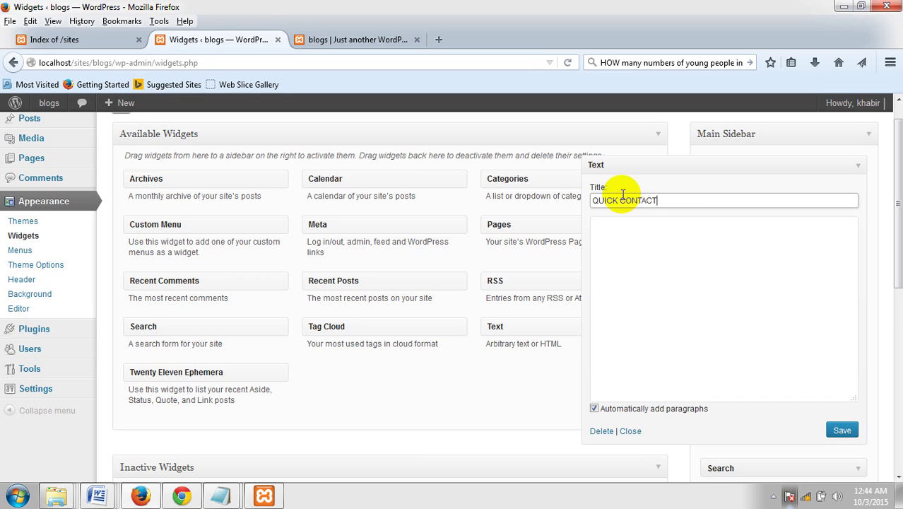
- Copy the contact details, without the photo line, from the info file in Notepad into the Text widget's body in Firefox
{"action": "left_click", "coordinate": [615, 229]}
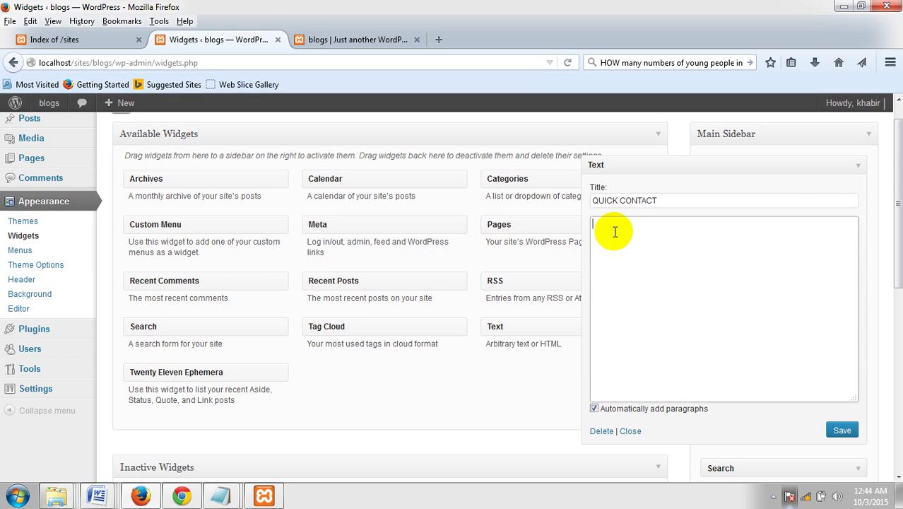
{"action": "mouse_move", "coordinate": [216, 501]}
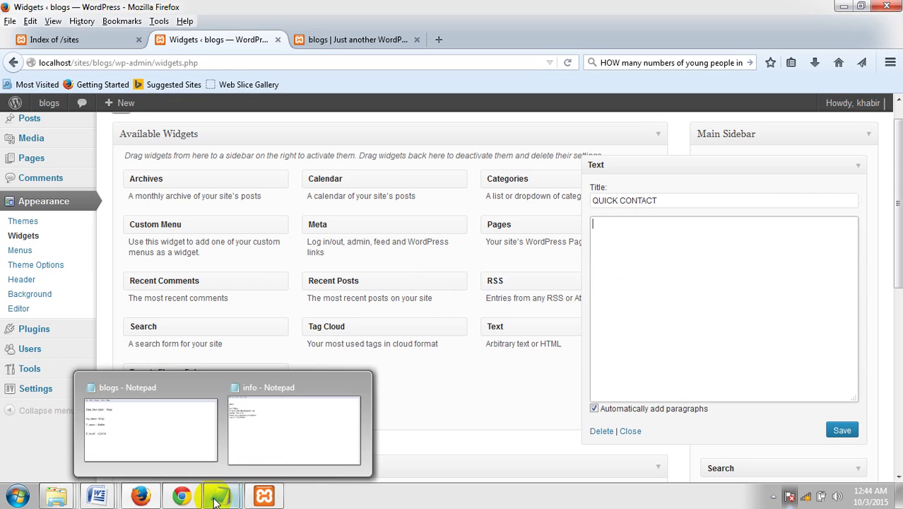
{"action": "left_click", "coordinate": [262, 440]}
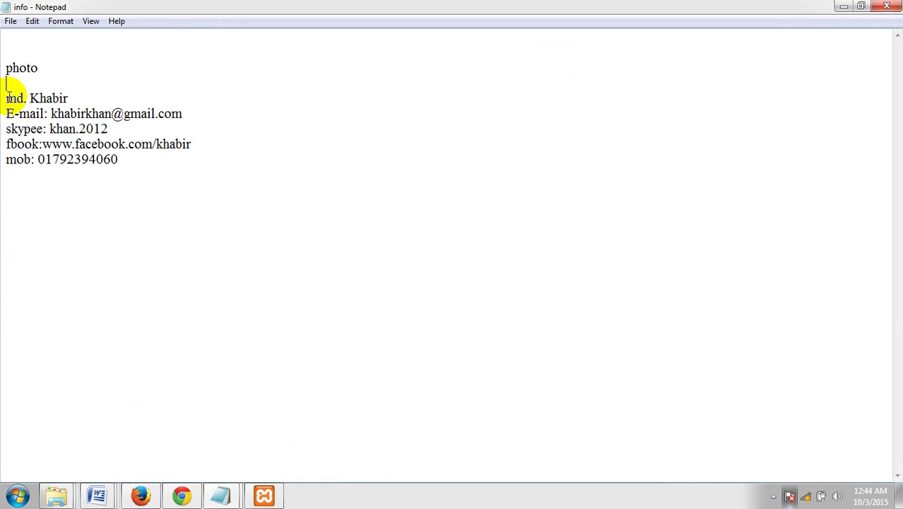
{"action": "left_click_drag", "start_coordinate": [7, 95], "coordinate": [144, 157]}
{"action": "key", "text": "ctrl+c"}
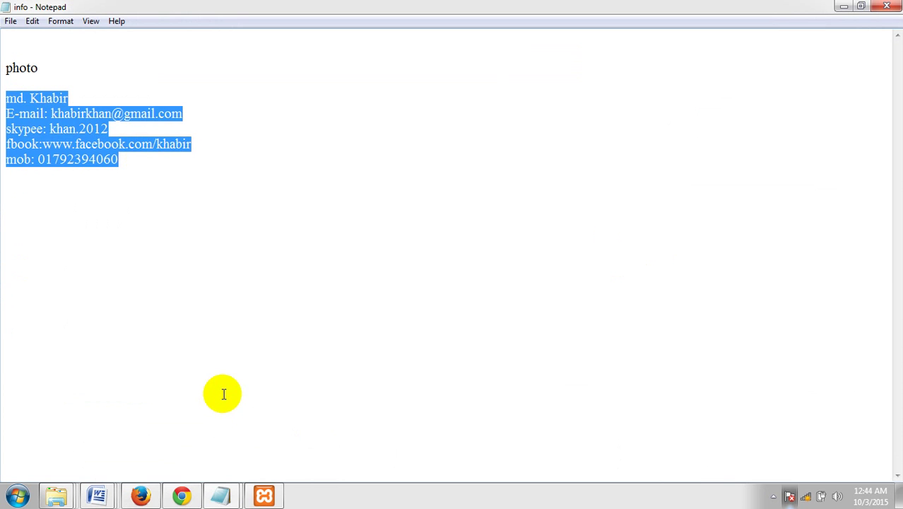
{"action": "left_click", "coordinate": [140, 496]}
{"action": "left_click", "coordinate": [619, 227]}
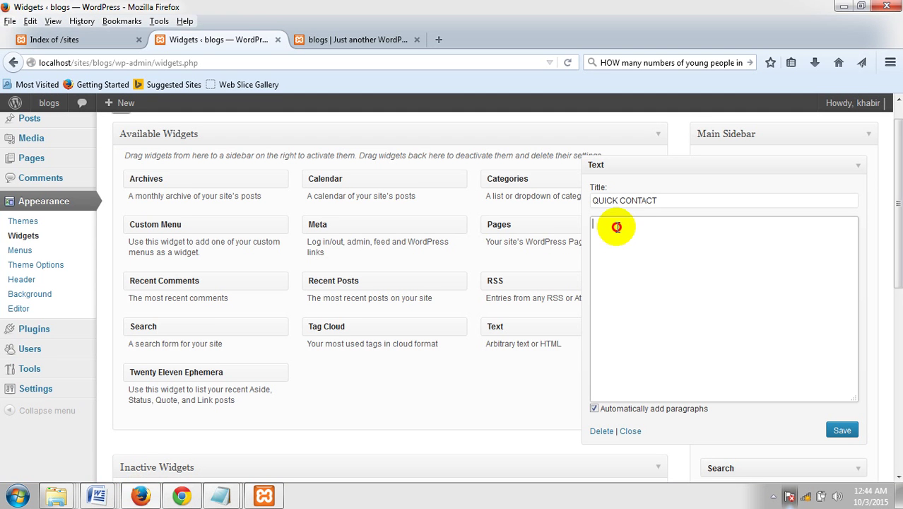
{"action": "key", "text": "ctrl+v"}
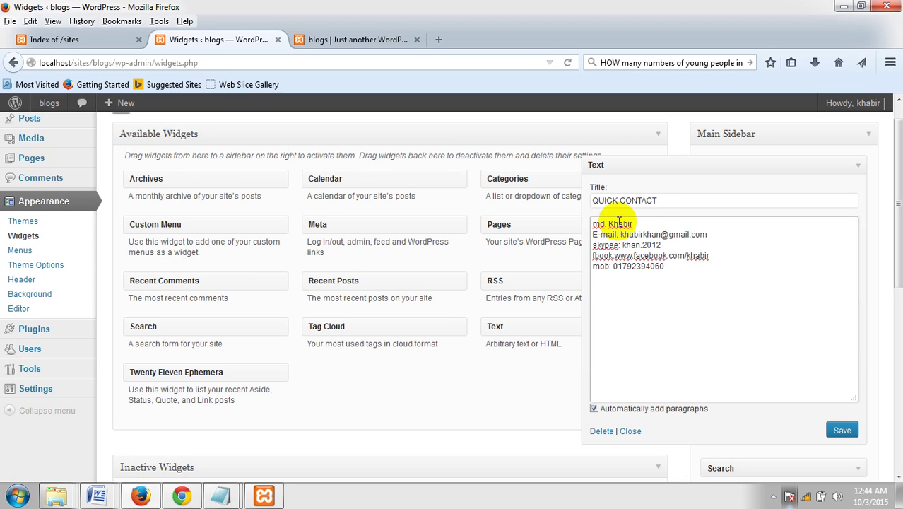
- Insert three blank lines above the contact details in the Text widget's body
{"action": "left_click", "coordinate": [592, 224]}
{"action": "key", "text": "Return"}
{"action": "key", "text": "Return"}
{"action": "key", "text": "Return"}
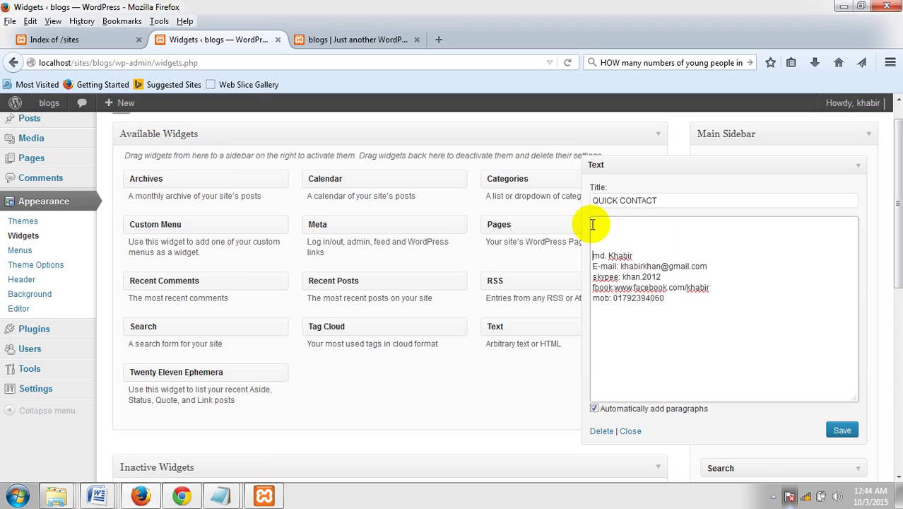
{"action": "key", "text": "Return"}
{"action": "key", "text": "Return"}
{"action": "key", "text": "Return"}
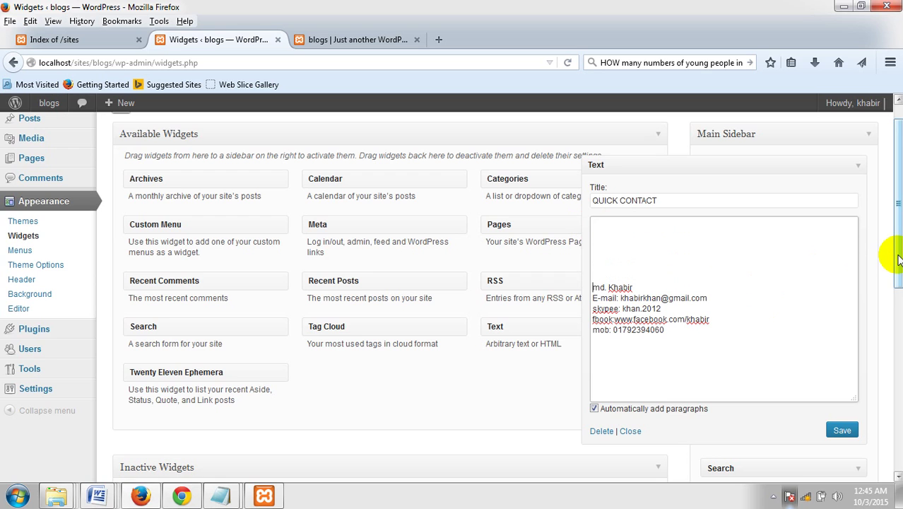
- Reduce the empty space above the contact details in the Text widget's body to two blank lines
{"action": "mouse_move", "coordinate": [894, 254]}
{"action": "left_mouse_down"}
{"action": "mouse_move", "coordinate": [895, 283]}
{"action": "mouse_move", "coordinate": [897, 264]}
{"action": "left_mouse_up"}
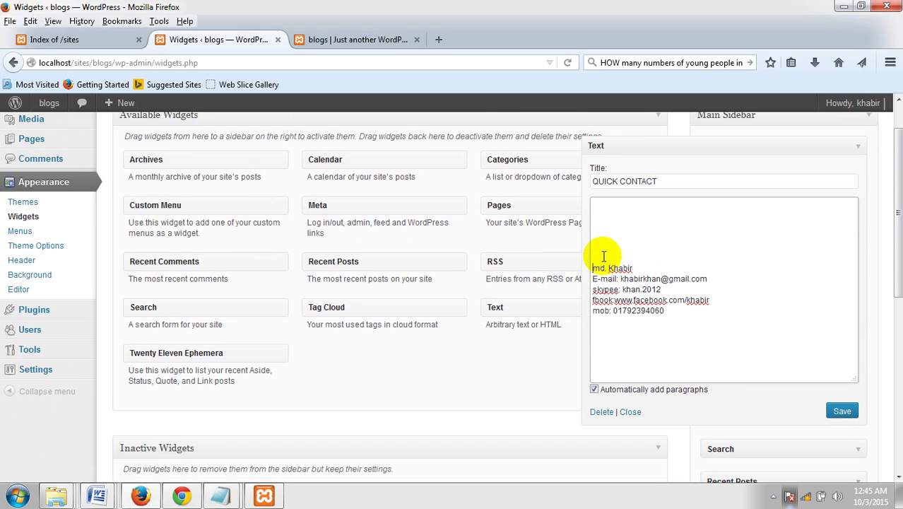
{"action": "left_click", "coordinate": [597, 255]}
{"action": "key", "text": "BackSpace"}
{"action": "key", "text": "BackSpace"}
{"action": "key", "text": "BackSpace"}
{"action": "key", "text": "BackSpace"}
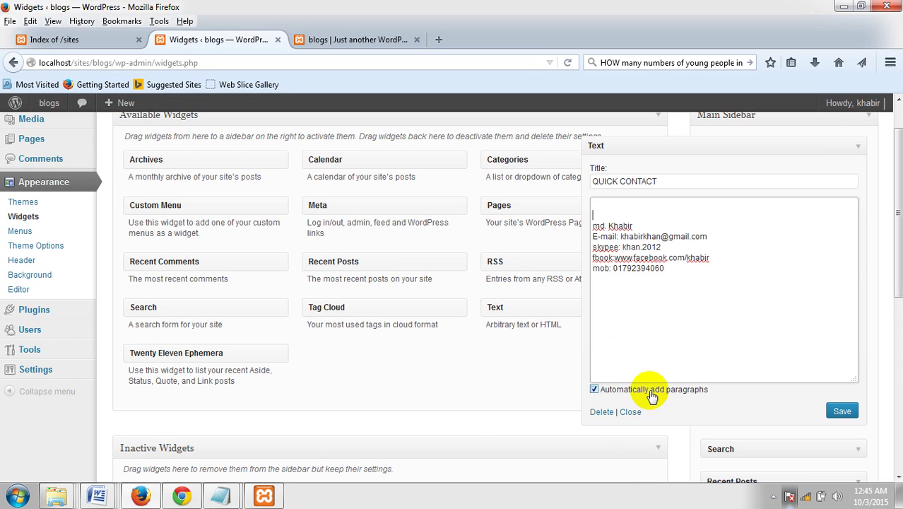
- Separate the contact detail lines with one blank line each, keep automatic paragraphs enabled, then save and collapse the Text widget
{"action": "left_click", "coordinate": [594, 389]}
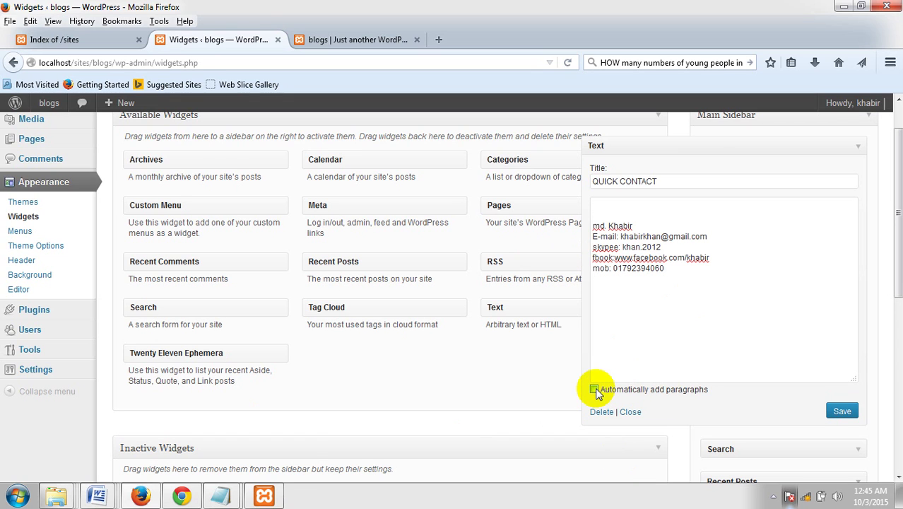
{"action": "left_click", "coordinate": [594, 389]}
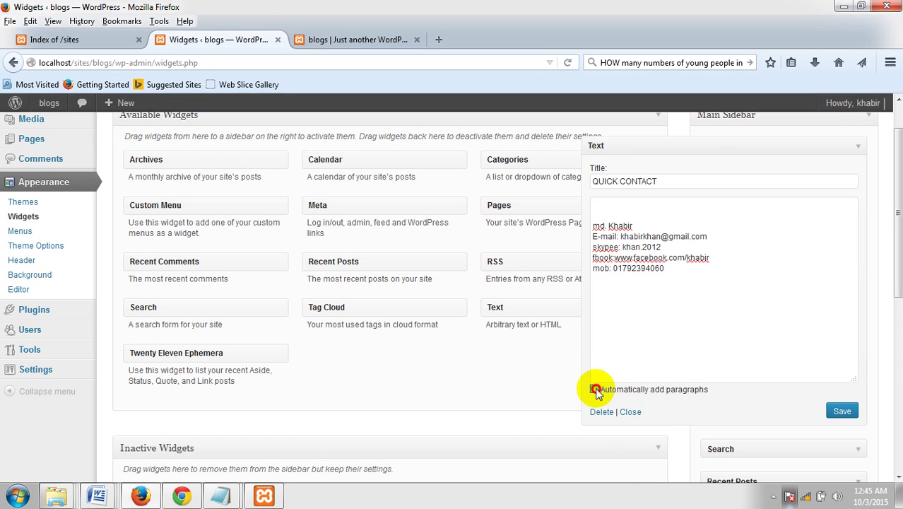
{"action": "left_click", "coordinate": [641, 226]}
{"action": "key", "text": "Return"}
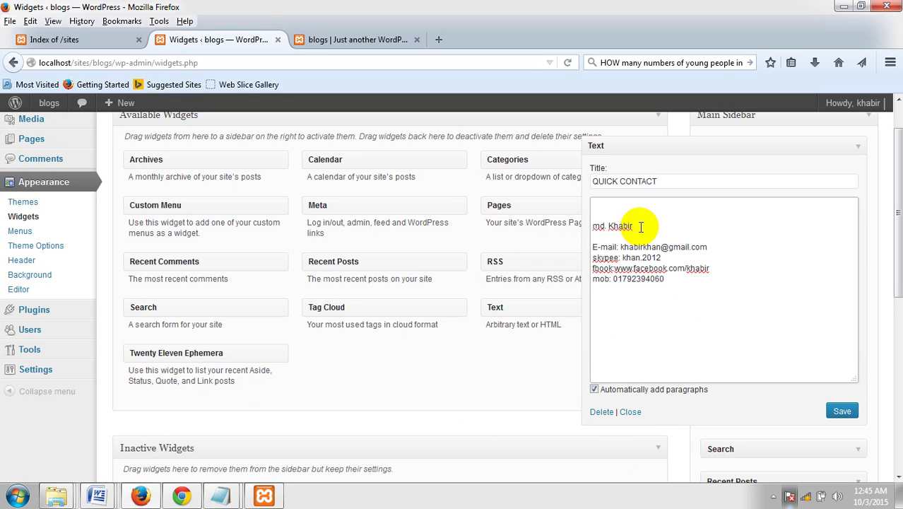
{"action": "left_click", "coordinate": [708, 247]}
{"action": "key", "text": "Return"}
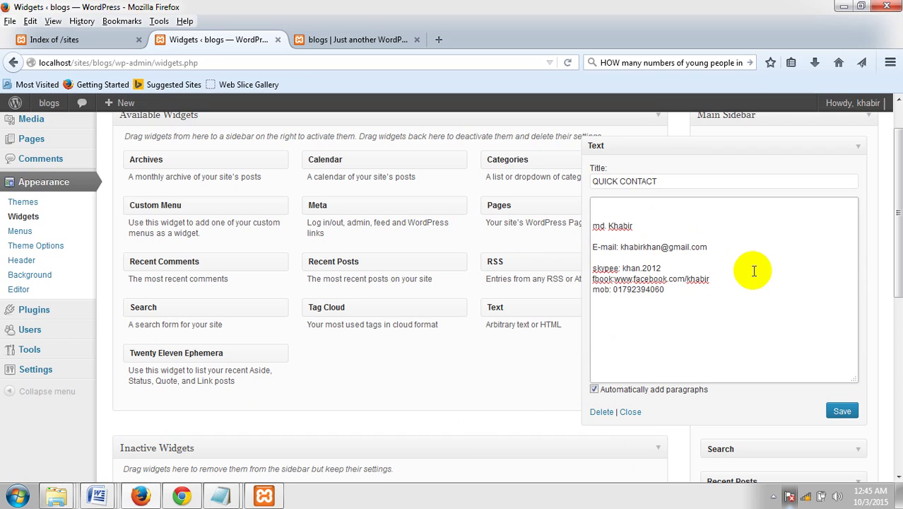
{"action": "left_click", "coordinate": [666, 271]}
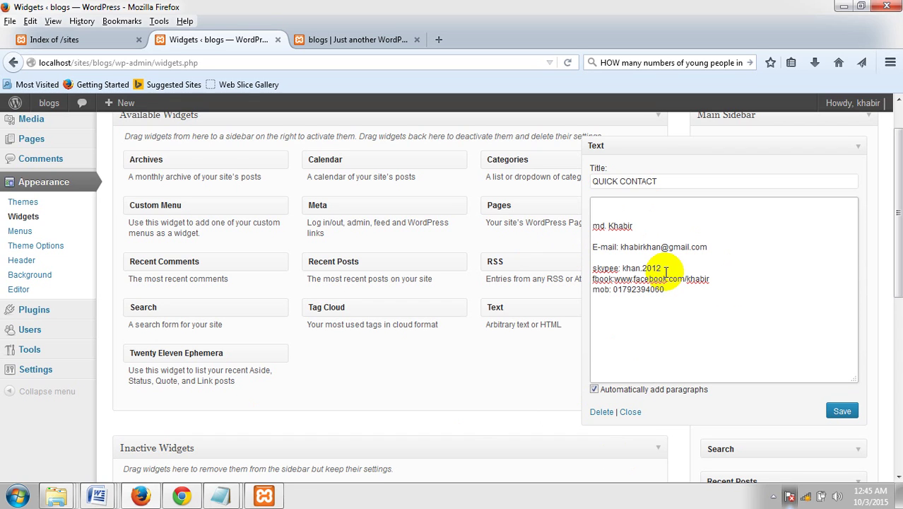
{"action": "key", "text": "Return"}
{"action": "left_click", "coordinate": [720, 290]}
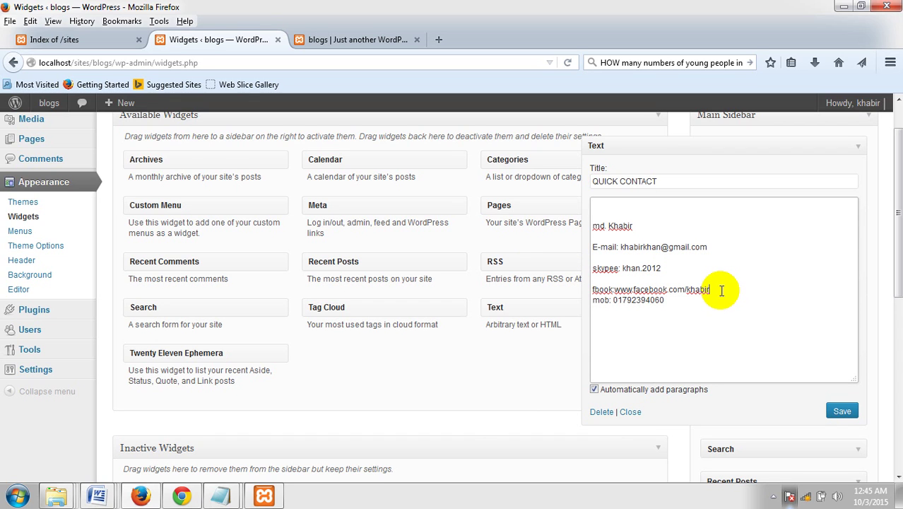
{"action": "key", "text": "Return"}
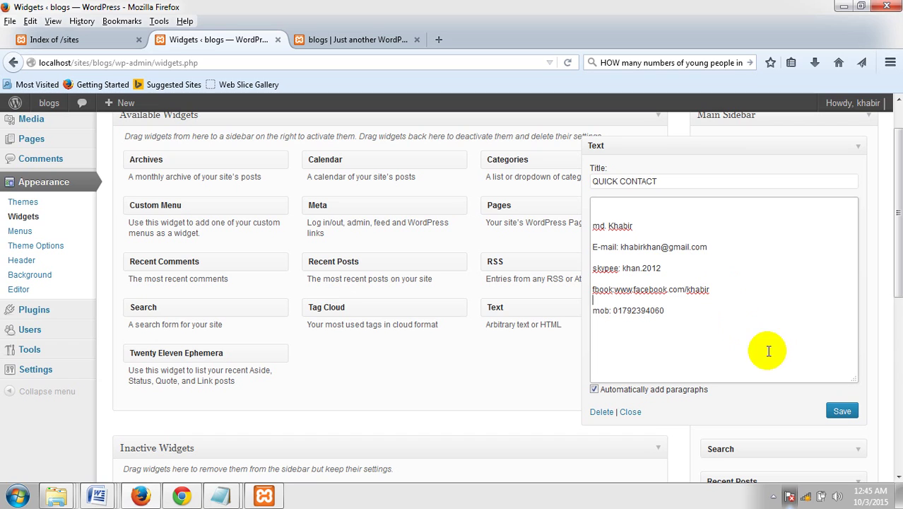
{"action": "left_click", "coordinate": [841, 412]}
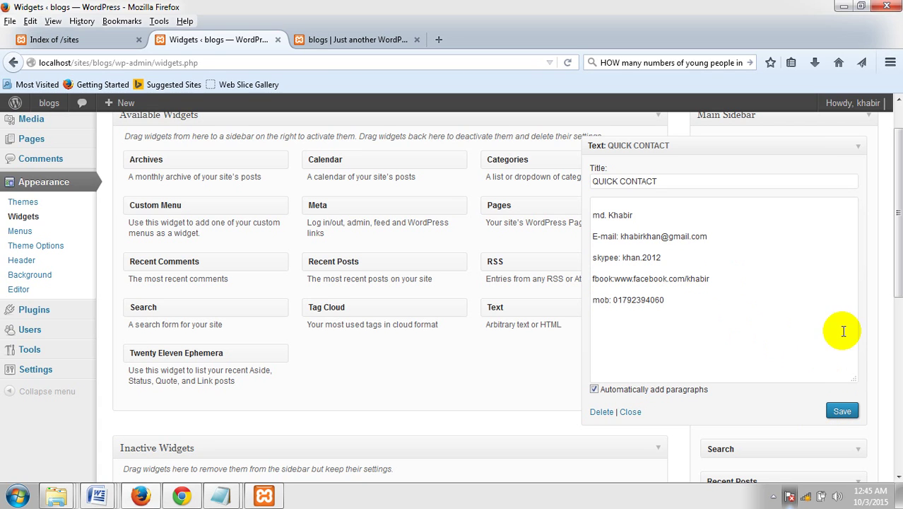
{"action": "left_click", "coordinate": [859, 149]}
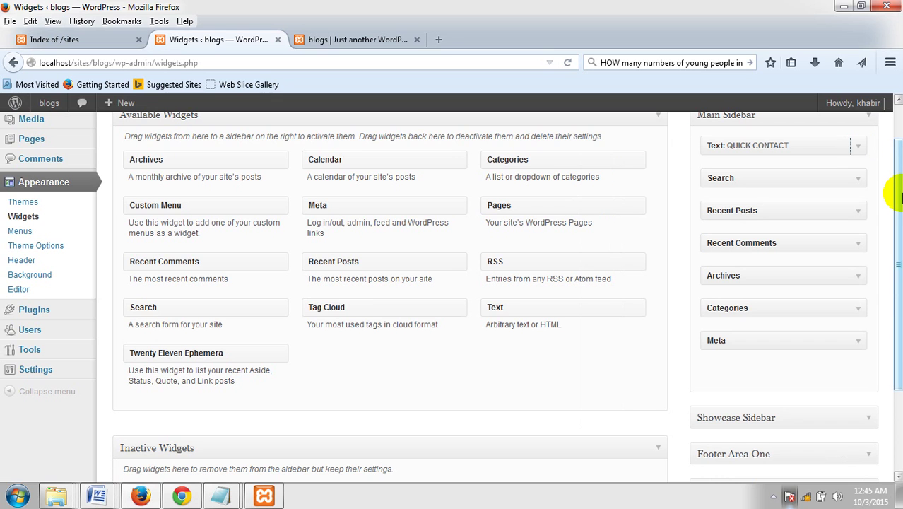
- Reload the blog's front page in its open tab and examine the QUICK CONTACT widget in the sidebar
{"action": "left_click_drag", "start_coordinate": [892, 176], "coordinate": [898, 146]}
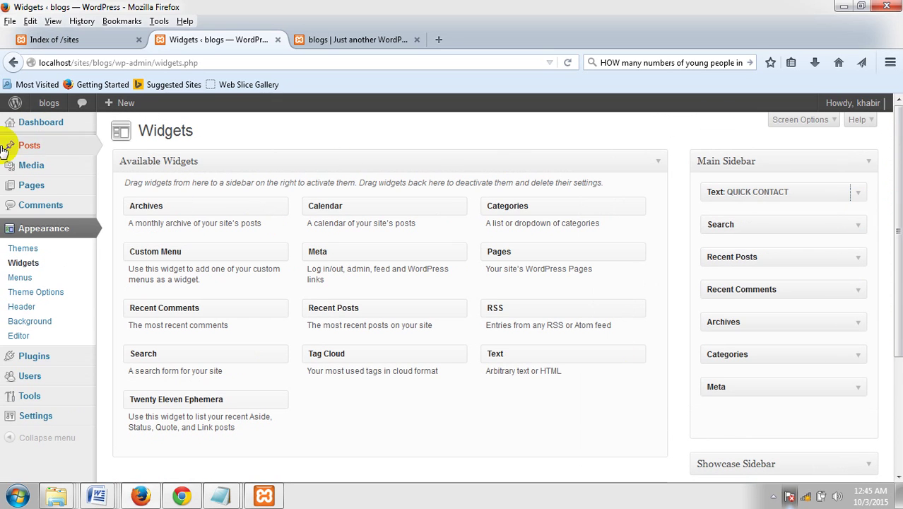
{"action": "left_click", "coordinate": [228, 128]}
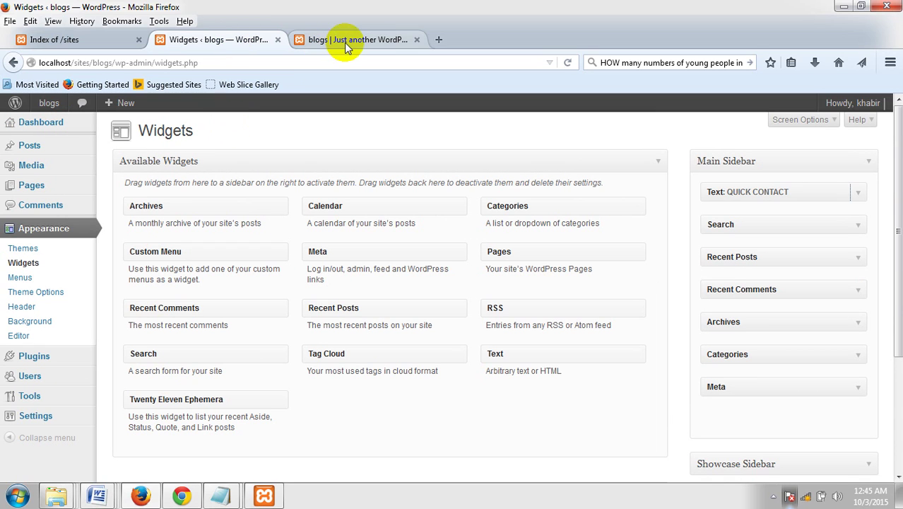
{"action": "right_click", "coordinate": [51, 107]}
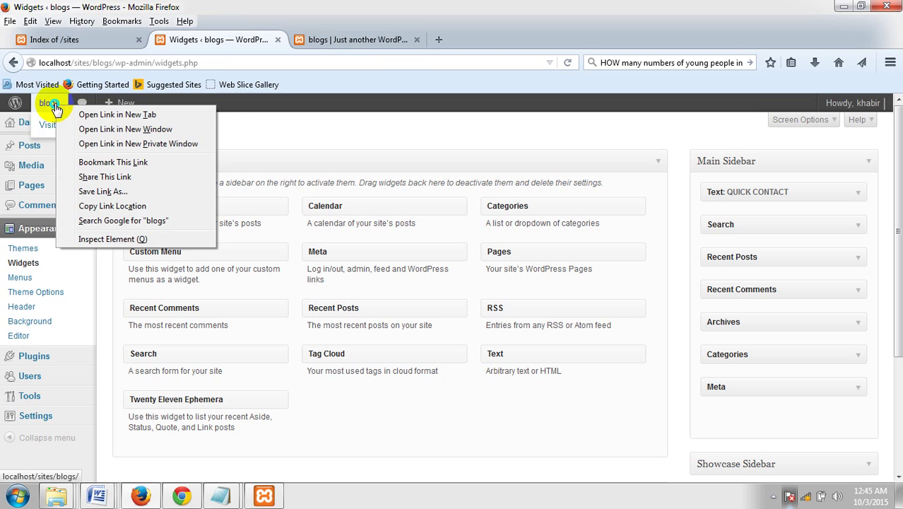
{"action": "left_click", "coordinate": [339, 41]}
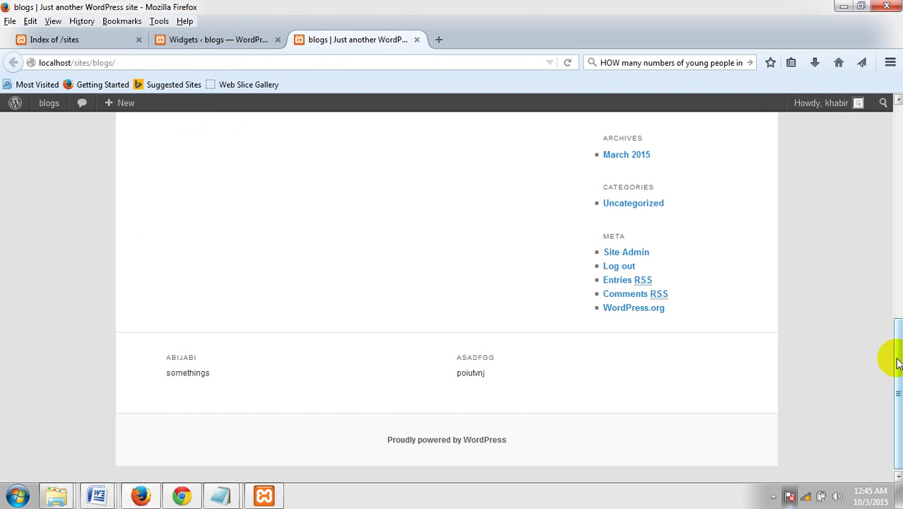
{"action": "left_click", "coordinate": [888, 134]}
{"action": "left_click", "coordinate": [887, 135]}
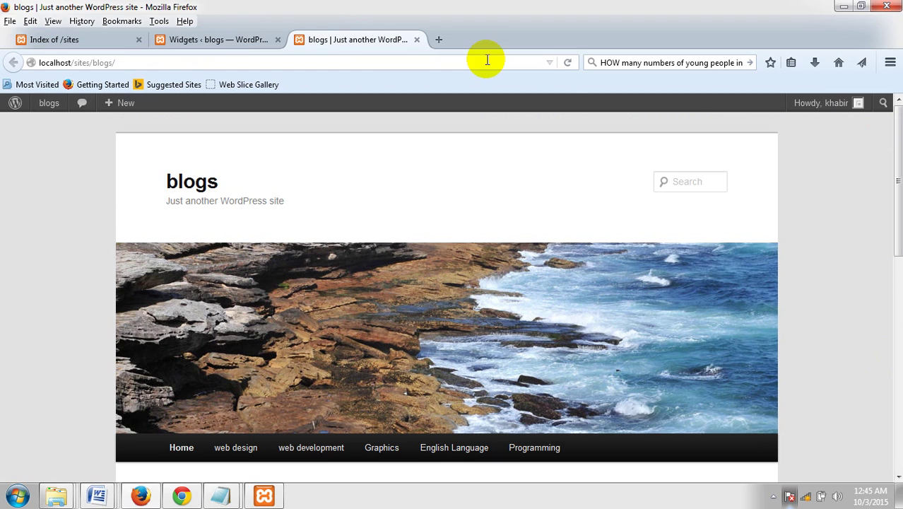
{"action": "left_click", "coordinate": [570, 63]}
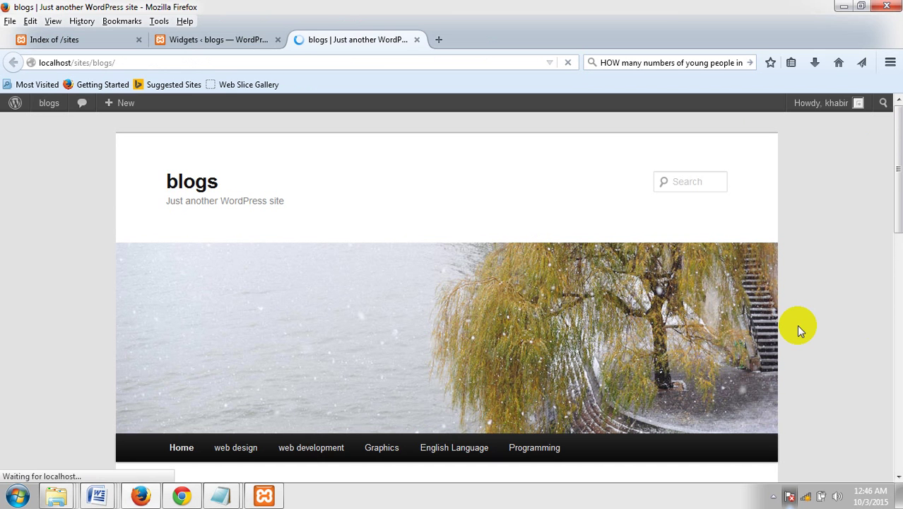
{"action": "scroll", "coordinate": [797, 330], "scroll_direction": "down", "scroll_amount": 4}
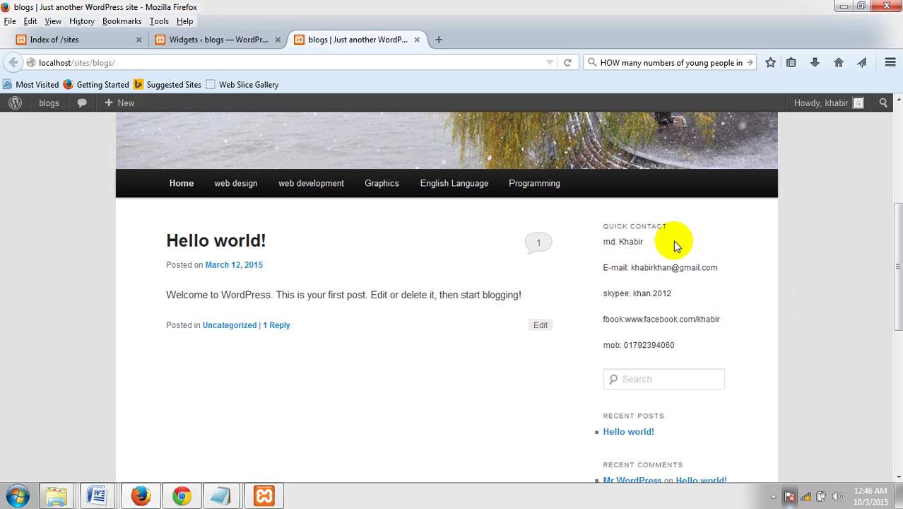
- Reopen the QUICK CONTACT widget and insert <img src=""/> above the contact details, with one extra blank line before it and two after
{"action": "left_click", "coordinate": [204, 39]}
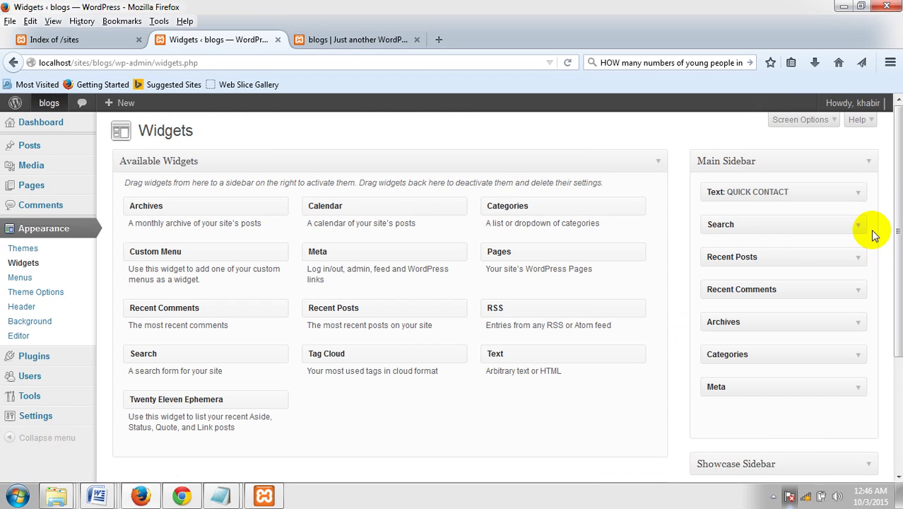
{"action": "left_click", "coordinate": [857, 195]}
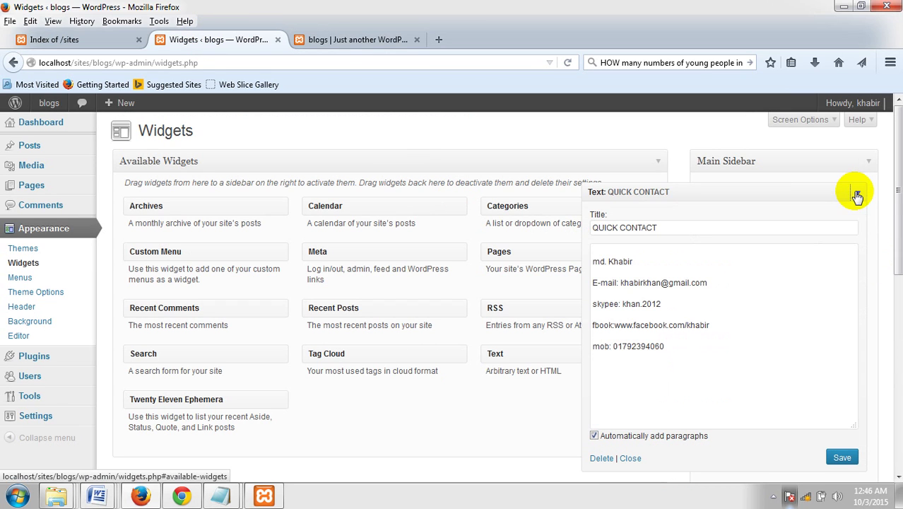
{"action": "left_click", "coordinate": [602, 249]}
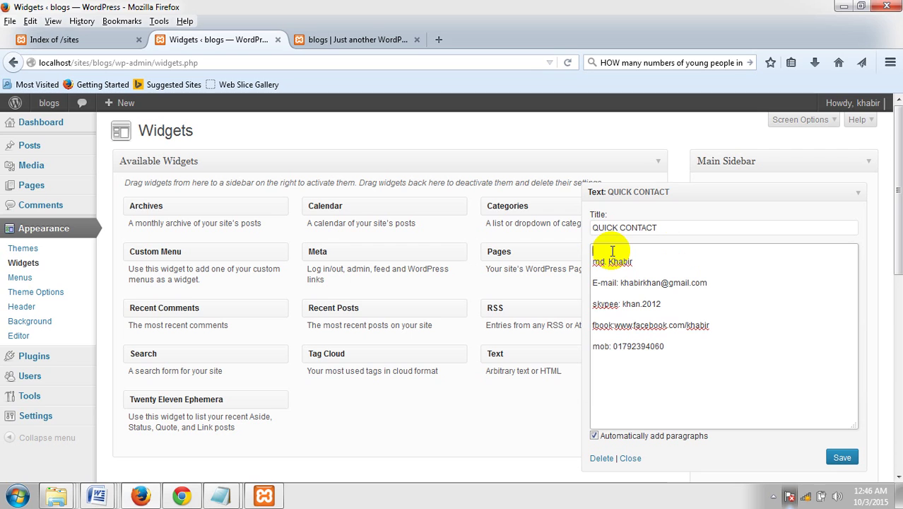
{"action": "key", "text": "Return"}
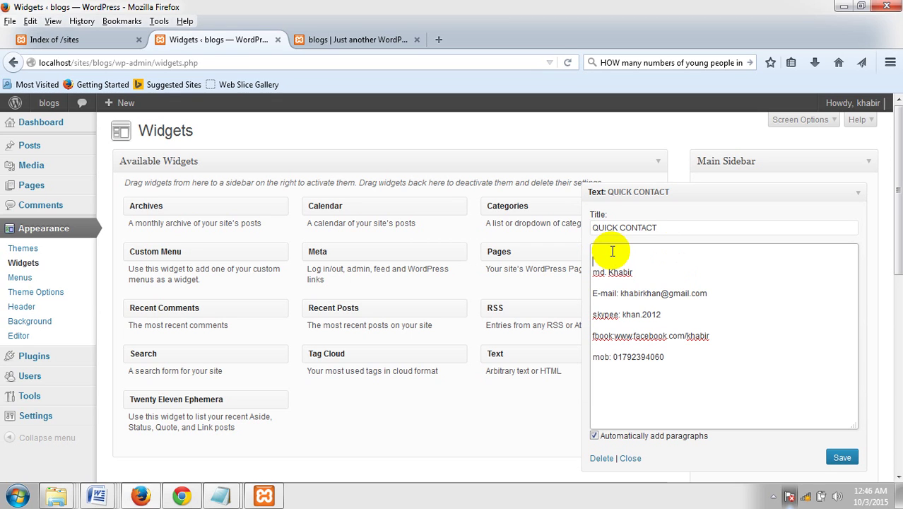
{"action": "type", "text": "<>IMG"}
{"action": "key", "text": "BackSpace"}
{"action": "key", "text": "BackSpace"}
{"action": "key", "text": "BackSpace"}
{"action": "type", "text": "img src=\"\"/>"}
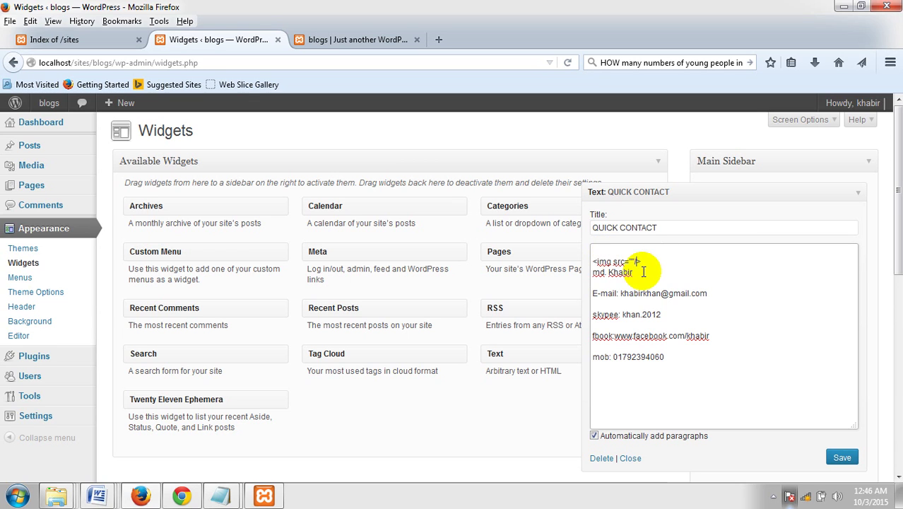
{"action": "key", "text": "Return"}
{"action": "key", "text": "Return"}
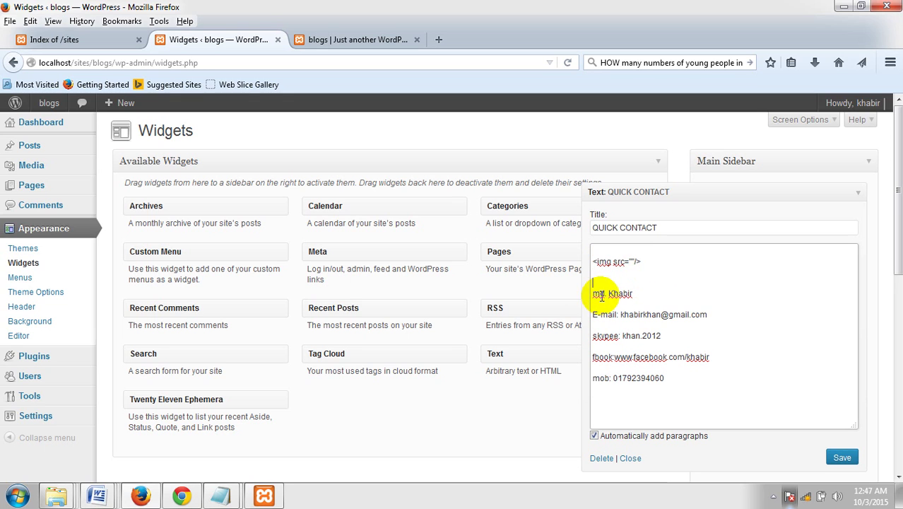
{"action": "left_click", "coordinate": [633, 261]}
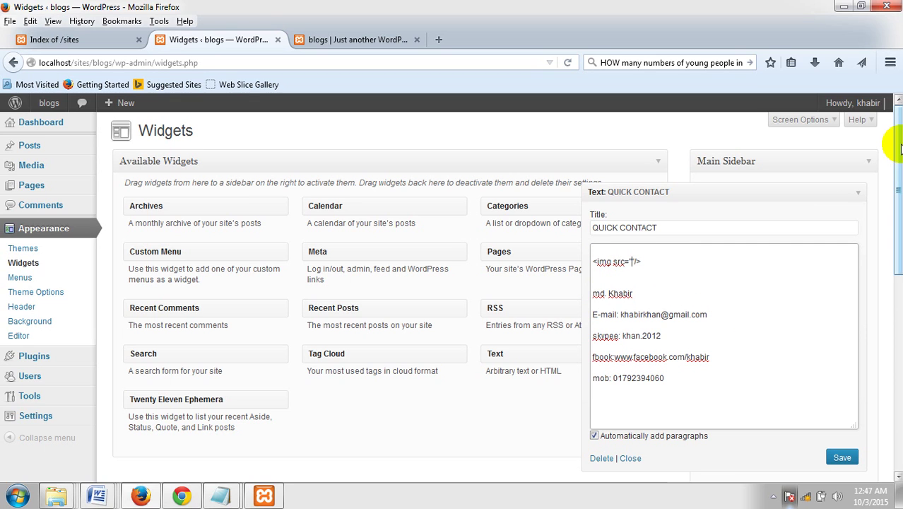
- Open the Media Library in a new browser tab and switch to it
{"action": "mouse_move", "coordinate": [44, 170]}
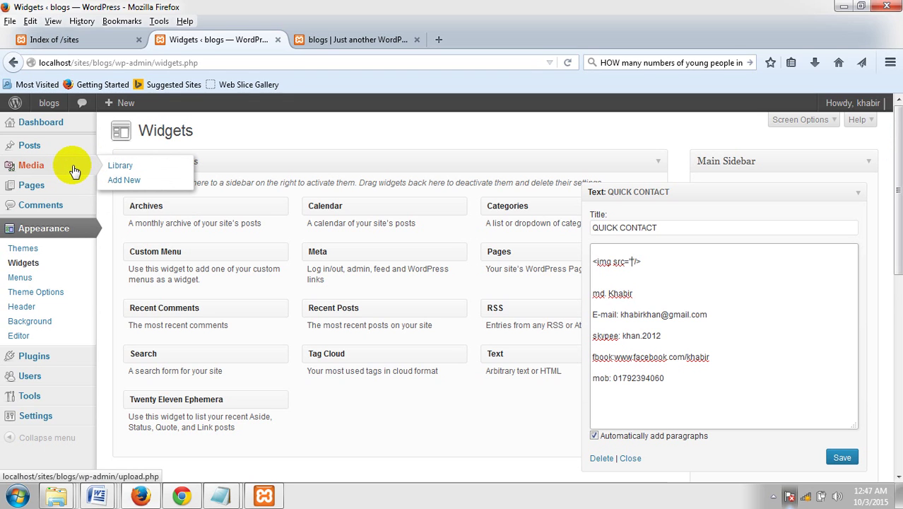
{"action": "right_click", "coordinate": [64, 168]}
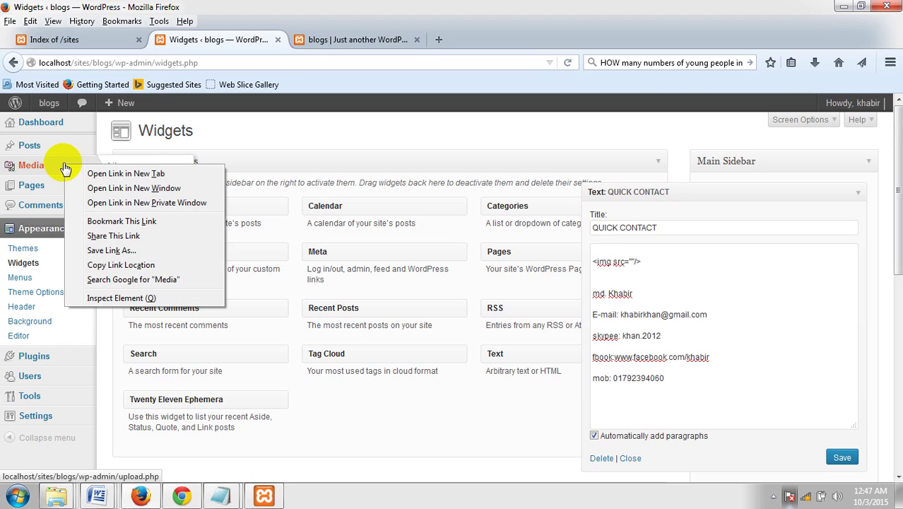
{"action": "left_click", "coordinate": [116, 173]}
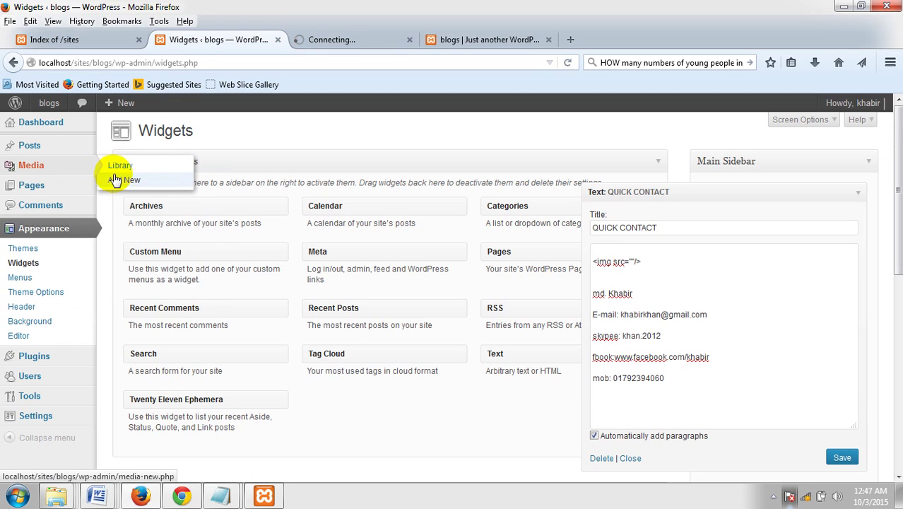
{"action": "left_click", "coordinate": [371, 40]}
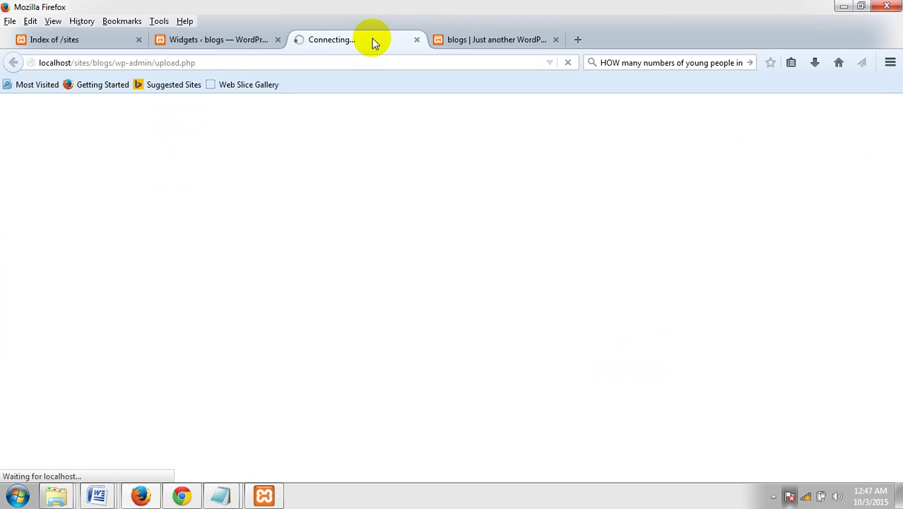
{"action": "left_click", "coordinate": [508, 40]}
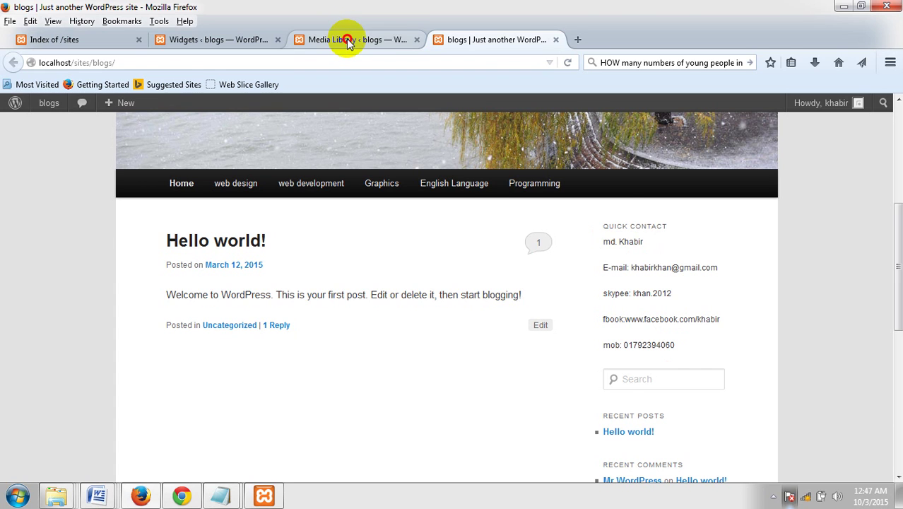
{"action": "left_click", "coordinate": [348, 41]}
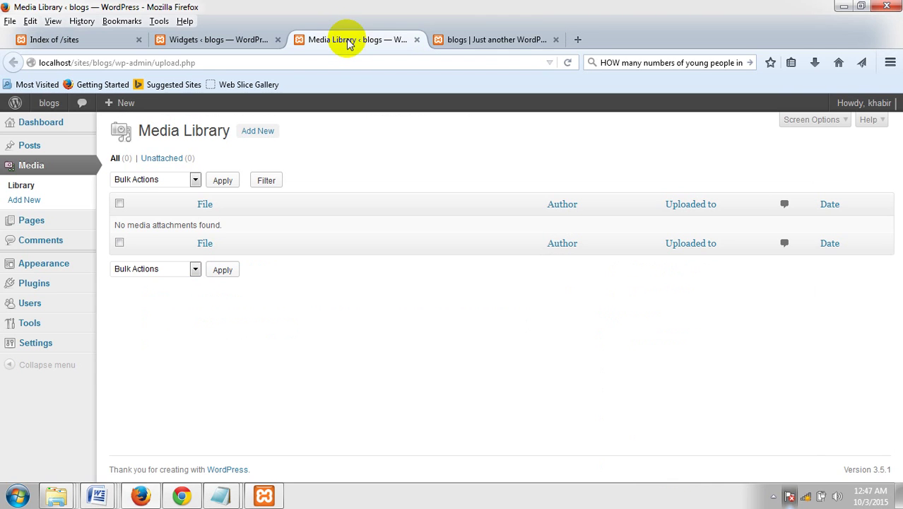
- Upload the man's portrait photo from the Desktop's resurce folder to the media library as a new item
{"action": "left_click", "coordinate": [256, 133]}
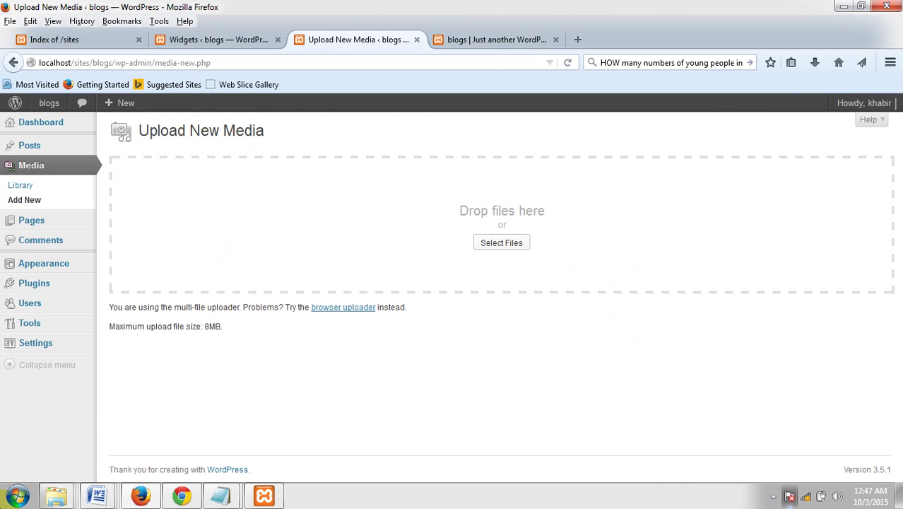
{"action": "left_click", "coordinate": [494, 245]}
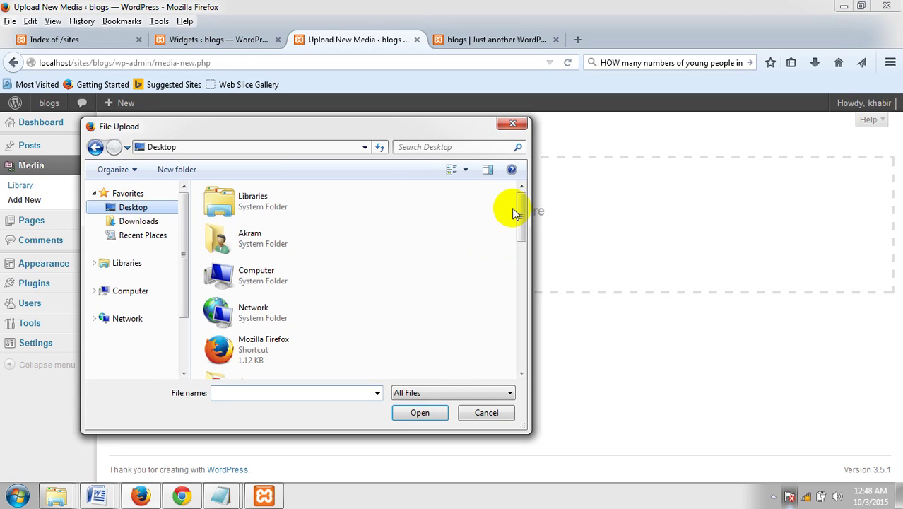
{"action": "left_click_drag", "start_coordinate": [521, 207], "coordinate": [516, 277]}
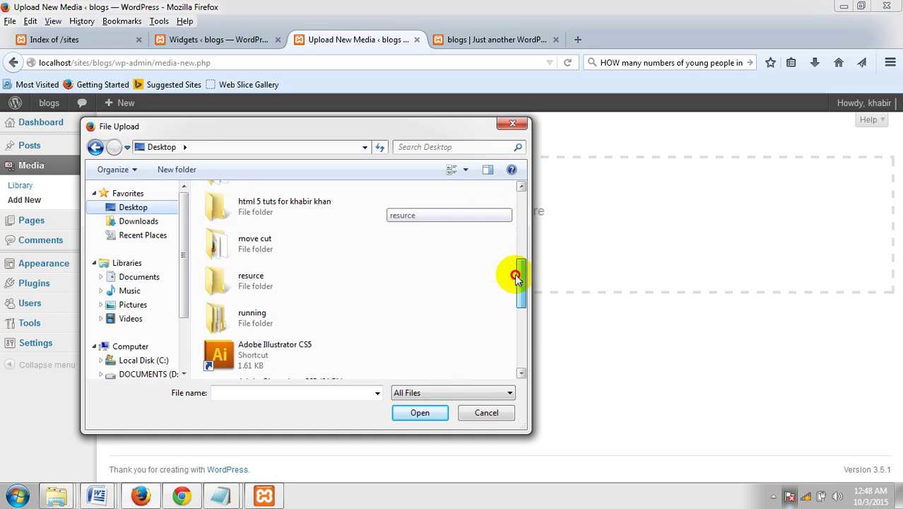
{"action": "left_click", "coordinate": [233, 279]}
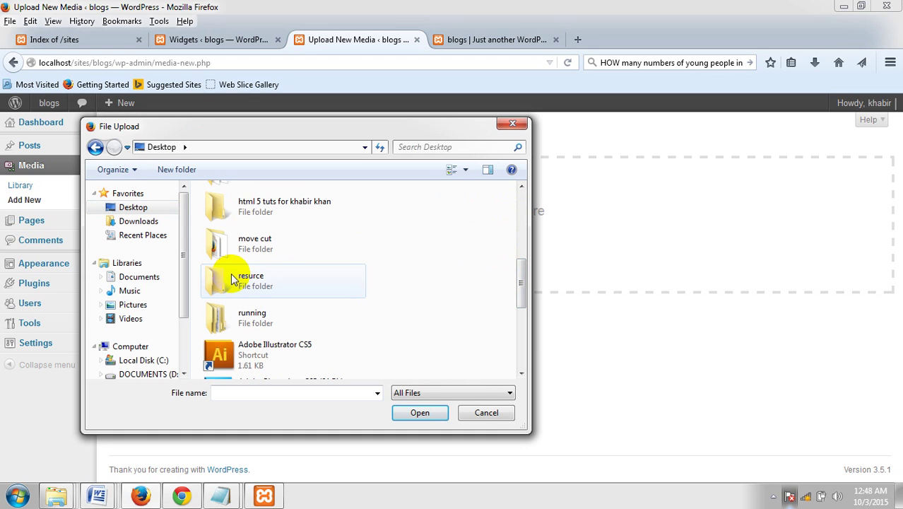
{"action": "double_click", "coordinate": [235, 279]}
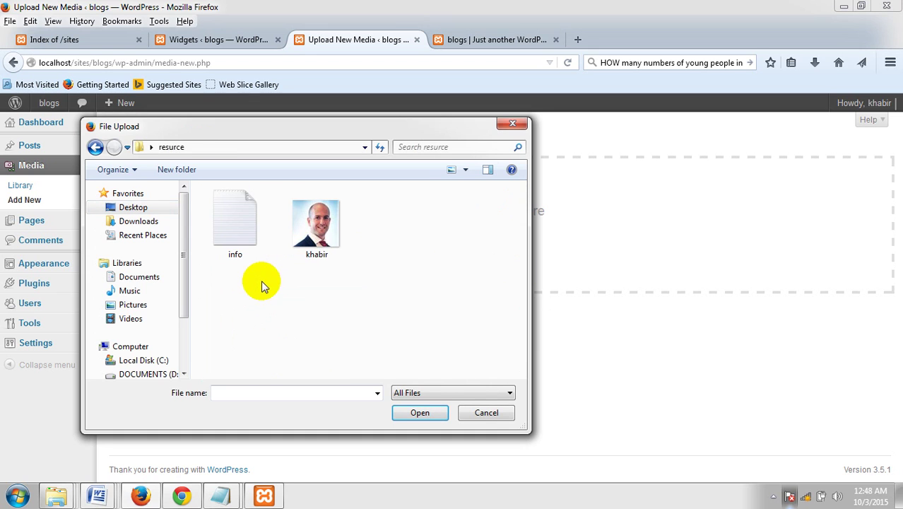
{"action": "left_click", "coordinate": [323, 230]}
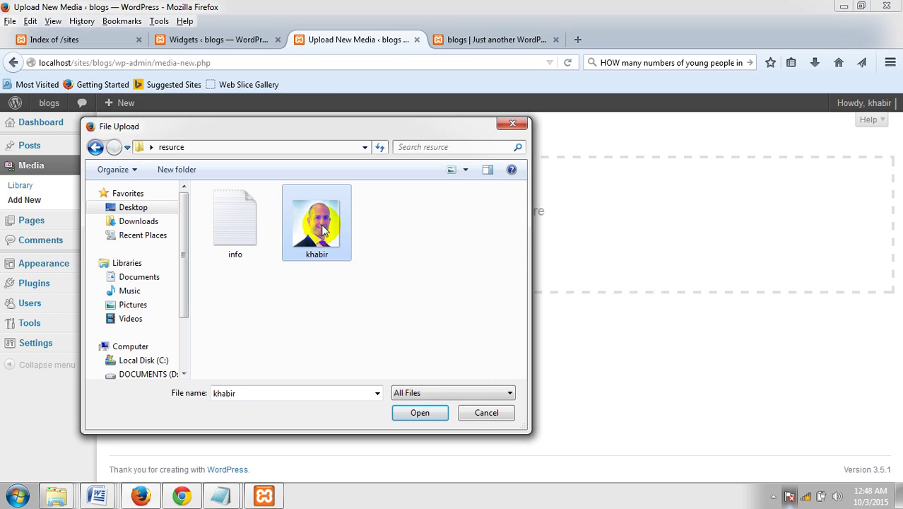
{"action": "left_click", "coordinate": [424, 413]}
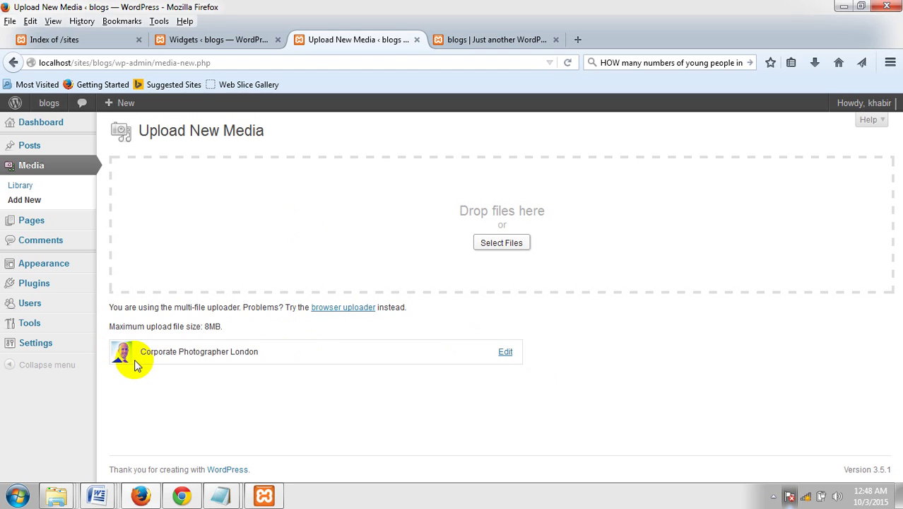
- Open the uploaded portrait's edit page and copy its complete file URL
{"action": "left_click", "coordinate": [504, 352]}
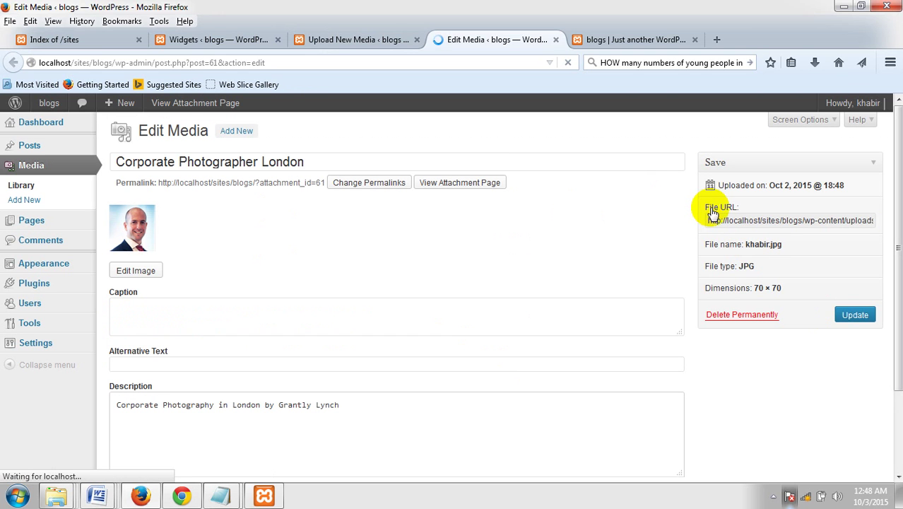
{"action": "left_click_drag", "start_coordinate": [706, 220], "coordinate": [878, 221]}
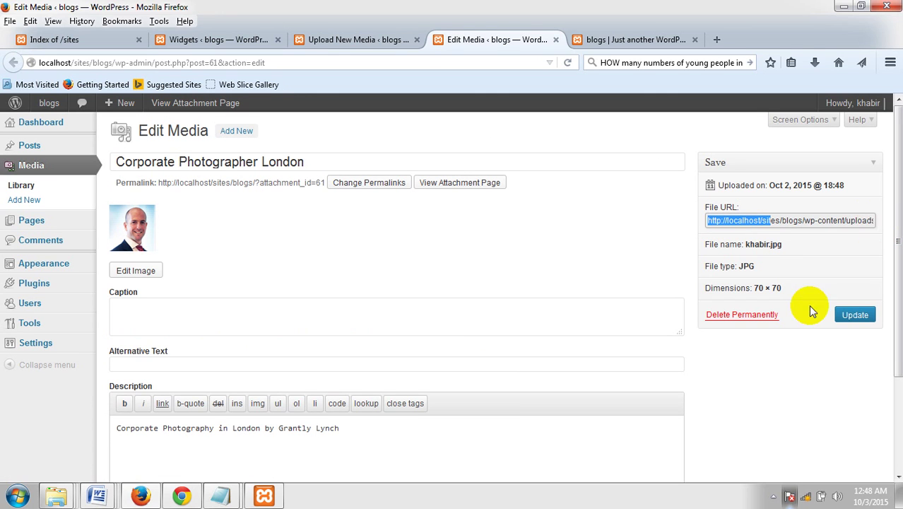
{"action": "left_click", "coordinate": [795, 393]}
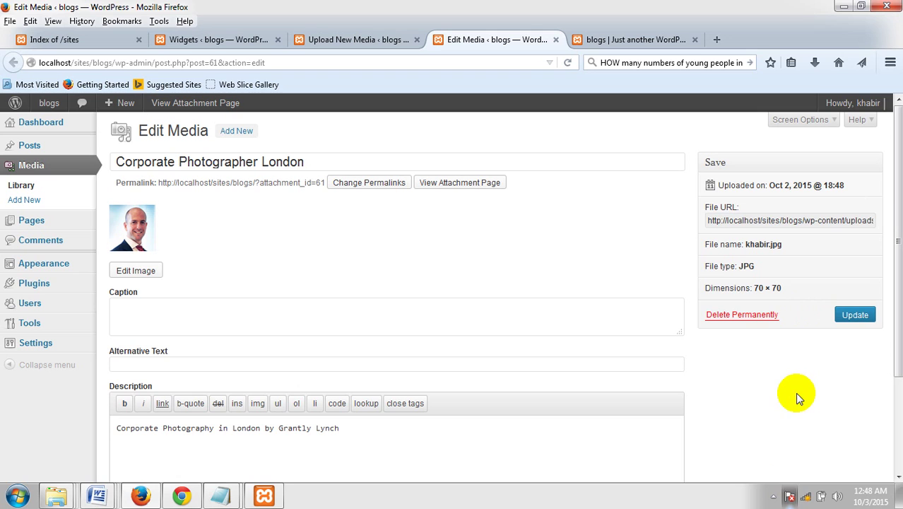
{"action": "left_click", "coordinate": [709, 220]}
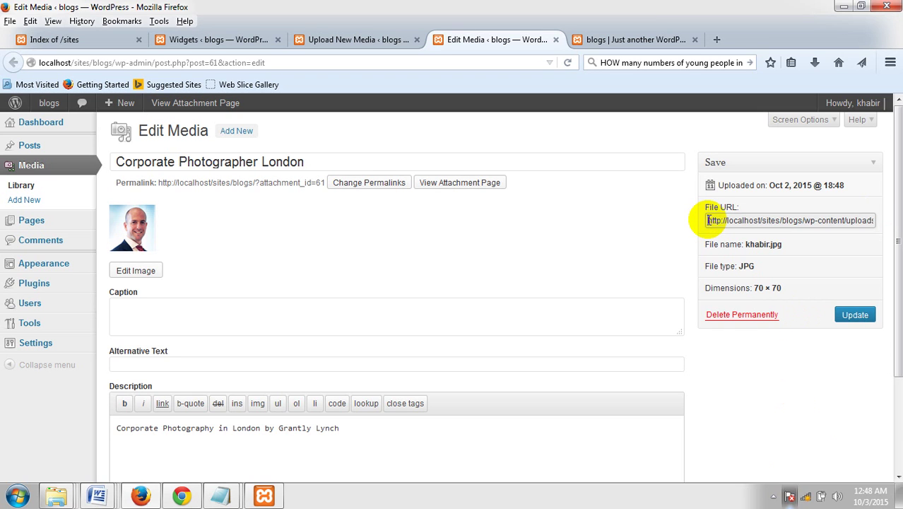
{"action": "key", "text": "shift+Right"}
{"action": "key", "text": "shift+Right"}
{"action": "key", "text": "shift+Right"}
{"action": "key", "text": "shift+Right"}
{"action": "key", "text": "shift+Right"}
{"action": "key", "text": "shift+Right"}
{"action": "key", "text": "shift+Right"}
{"action": "key", "text": "shift+Right"}
{"action": "key", "text": "shift+Right"}
{"action": "key", "text": "shift+Right"}
{"action": "key", "text": "shift+Right"}
{"action": "key", "text": "shift+Right"}
{"action": "key", "text": "shift+Right"}
{"action": "key", "text": "shift+Right"}
{"action": "key", "text": "shift+Right"}
{"action": "key", "text": "shift+Right"}
{"action": "key", "text": "shift+Right"}
{"action": "key", "text": "shift+Right"}
{"action": "key", "text": "shift+Right"}
{"action": "key", "text": "shift+Right"}
{"action": "key", "text": "shift+Right"}
{"action": "key", "text": "shift+Right"}
{"action": "key", "text": "shift+Right"}
{"action": "key", "text": "shift+Right"}
{"action": "key", "text": "shift+Right"}
{"action": "key", "text": "shift+Right"}
{"action": "key", "text": "shift+Right"}
{"action": "key", "text": "shift+Right"}
{"action": "key", "text": "shift+Right"}
{"action": "key", "text": "shift+Right"}
{"action": "key", "text": "shift+Right"}
{"action": "key", "text": "shift+Right"}
{"action": "key", "text": "shift+Right"}
{"action": "key", "text": "shift+Right"}
{"action": "key", "text": "shift+Right"}
{"action": "key", "text": "shift+Right"}
{"action": "key", "text": "shift+Right"}
{"action": "key", "text": "shift+Right"}
{"action": "key", "text": "shift+Right"}
{"action": "key", "text": "shift+Right"}
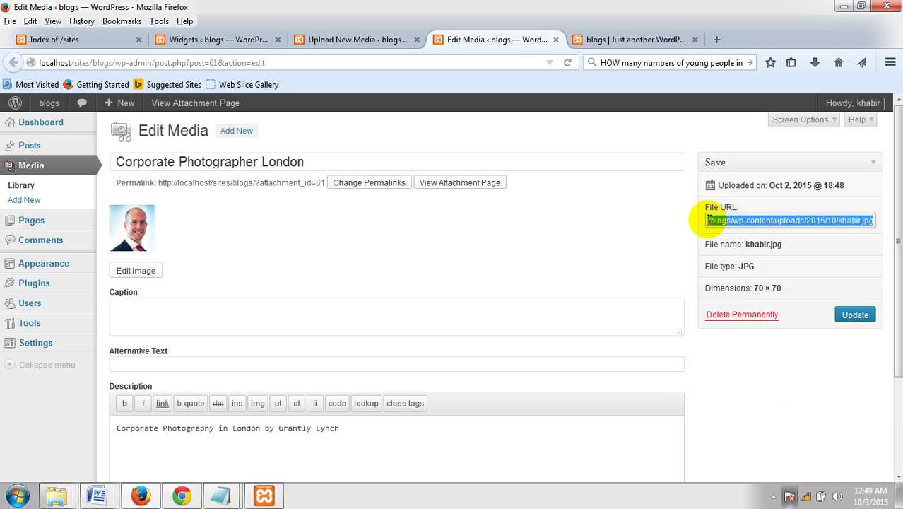
{"action": "right_click", "coordinate": [850, 222]}
{"action": "left_click", "coordinate": [780, 266]}
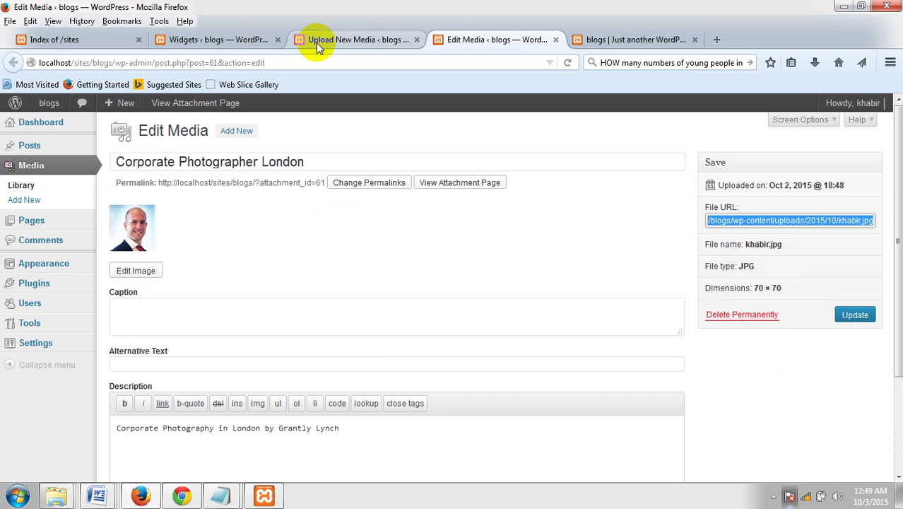
- Return to the open Widgets page, paste the copied image URL between the img src quotes in the QUICK CONTACT widget, and save it
{"action": "left_click", "coordinate": [230, 42]}
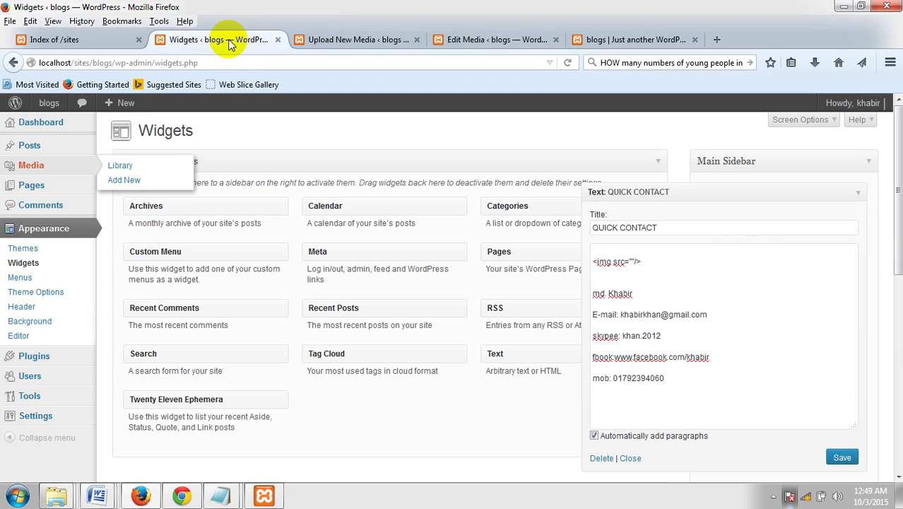
{"action": "left_click", "coordinate": [632, 262]}
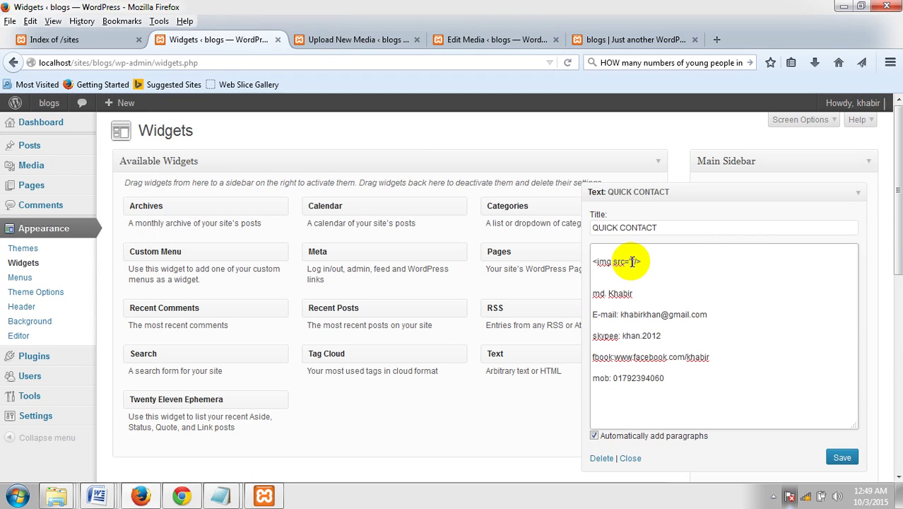
{"action": "key", "text": "ctrl+v"}
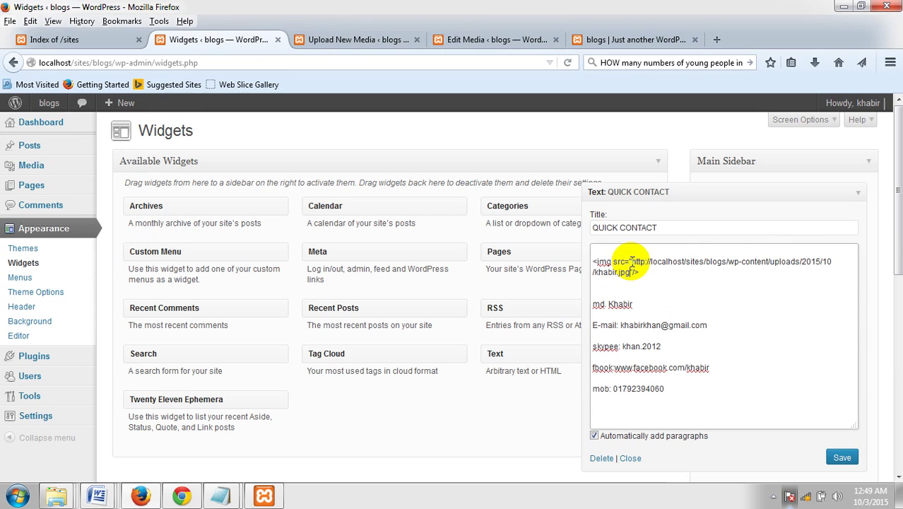
{"action": "left_click", "coordinate": [842, 458]}
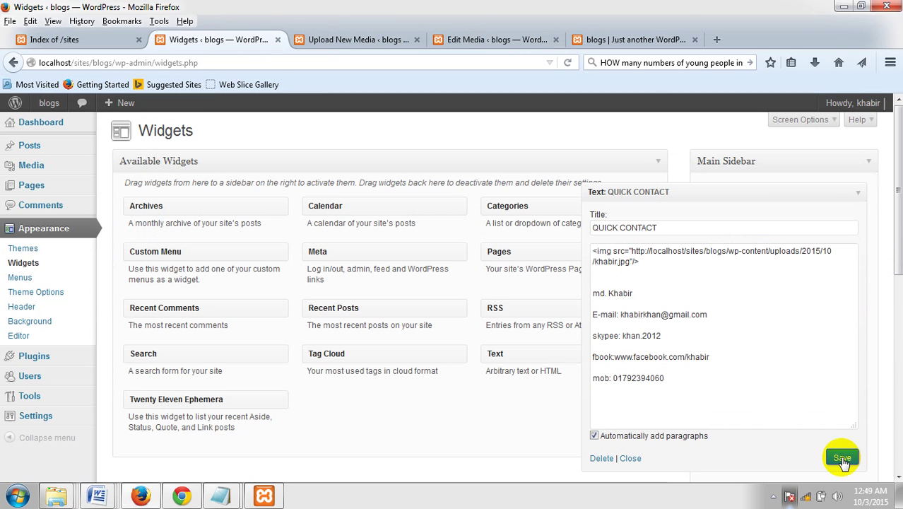
- Reload the blog's front page in its open tab and examine the photo and contact details in the sidebar, then the rest of the page
{"action": "left_click", "coordinate": [636, 43]}
{"action": "left_click", "coordinate": [571, 63]}
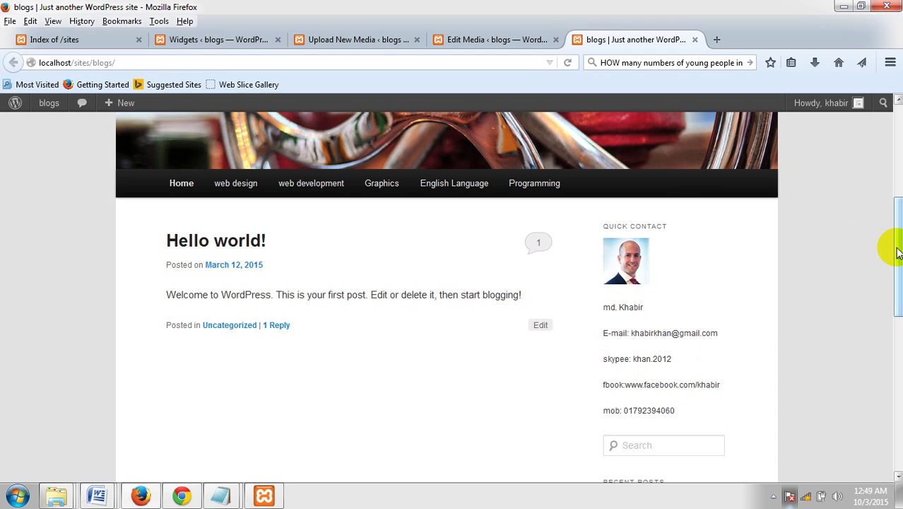
{"action": "mouse_move", "coordinate": [898, 253]}
{"action": "left_mouse_down"}
{"action": "mouse_move", "coordinate": [890, 134]}
{"action": "mouse_move", "coordinate": [897, 234]}
{"action": "mouse_move", "coordinate": [887, 243]}
{"action": "left_mouse_up"}
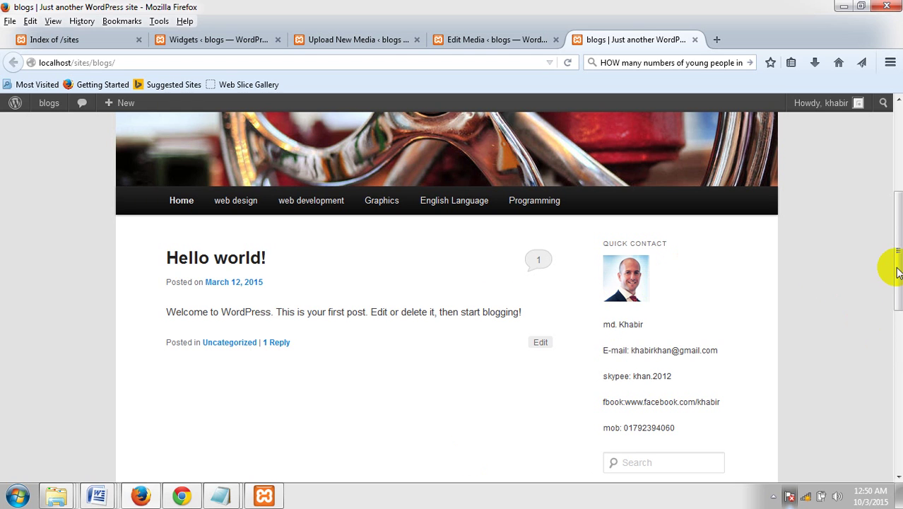
{"action": "left_click_drag", "start_coordinate": [896, 264], "coordinate": [897, 306]}
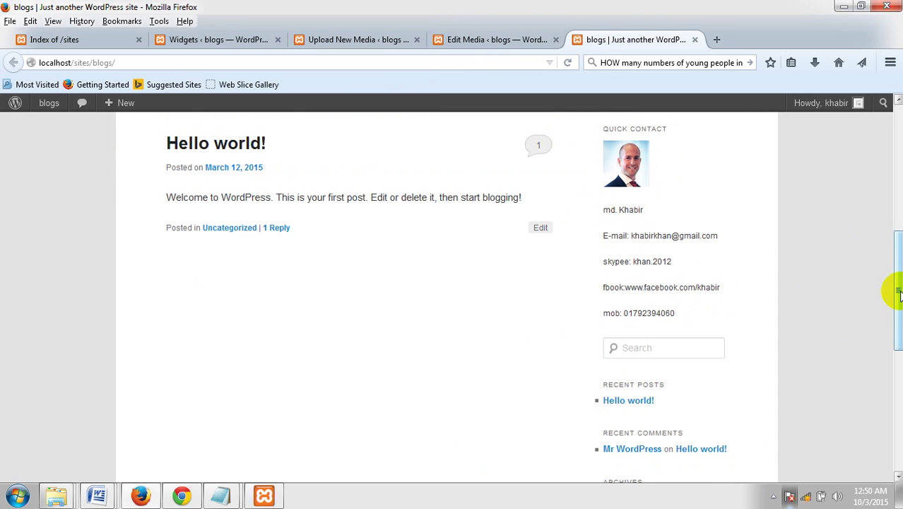
{"action": "left_click_drag", "start_coordinate": [892, 288], "coordinate": [896, 404]}
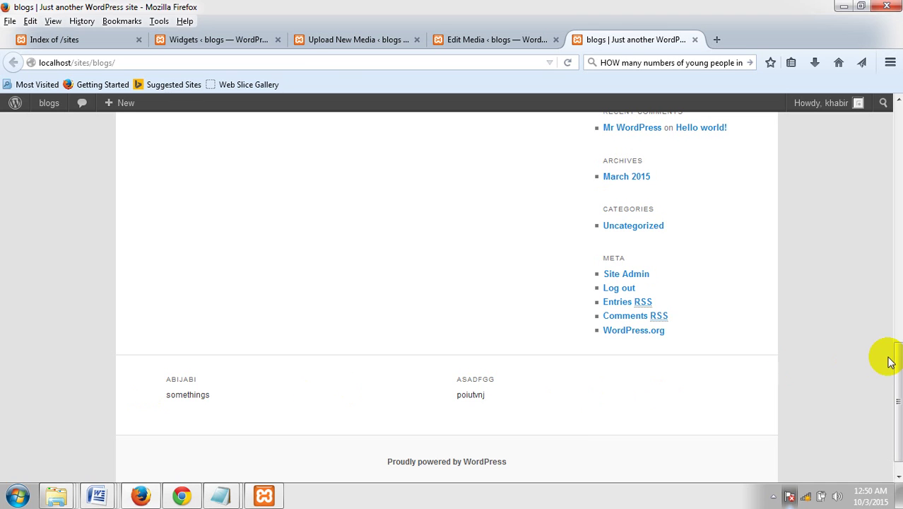
{"action": "left_click_drag", "start_coordinate": [895, 357], "coordinate": [896, 133]}
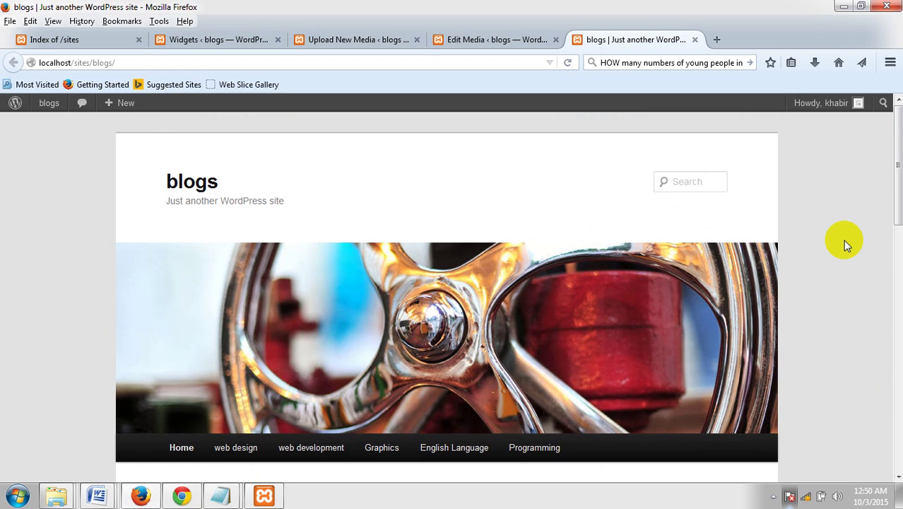